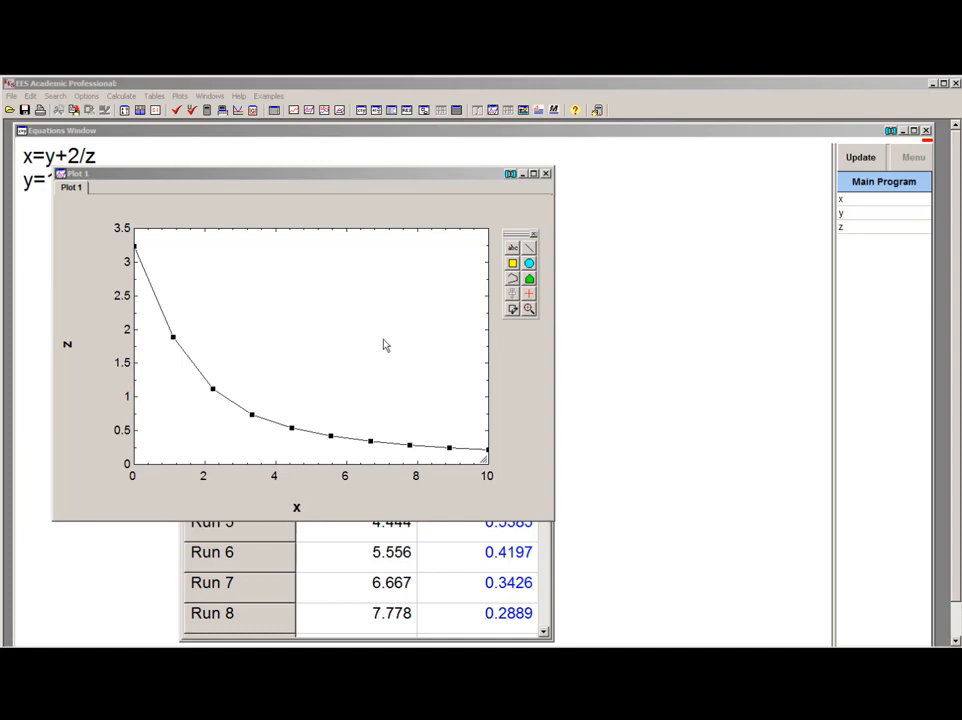
# - Turn on Y-axis error bars for the z vs x plot with an absolute uncertainty of 0.2
pyautogui.doubleClick(388, 330)
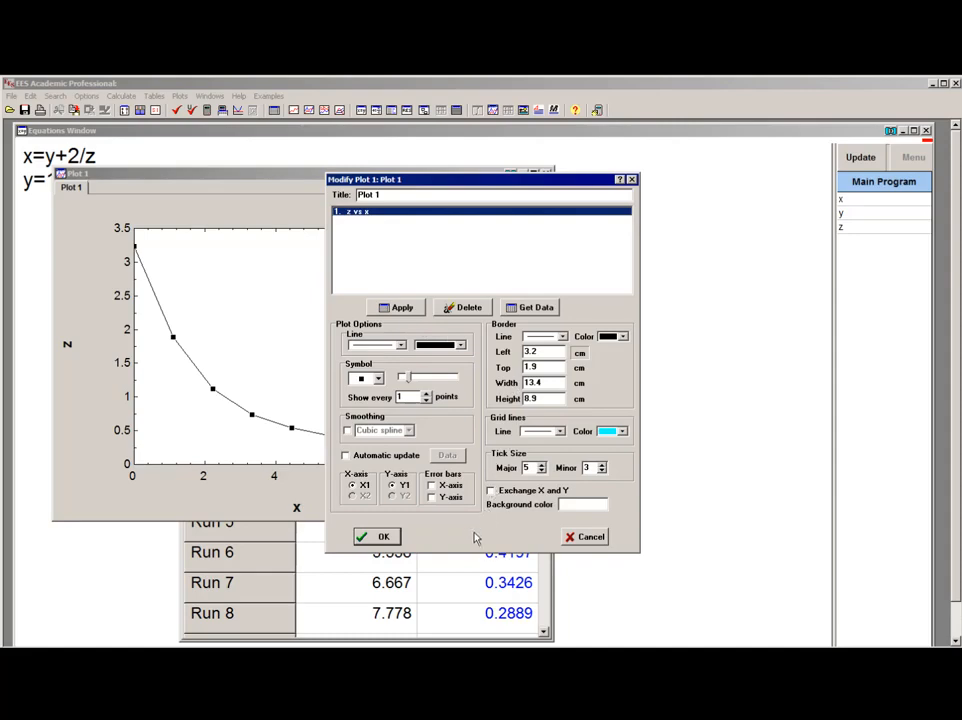
pyautogui.click(432, 497)
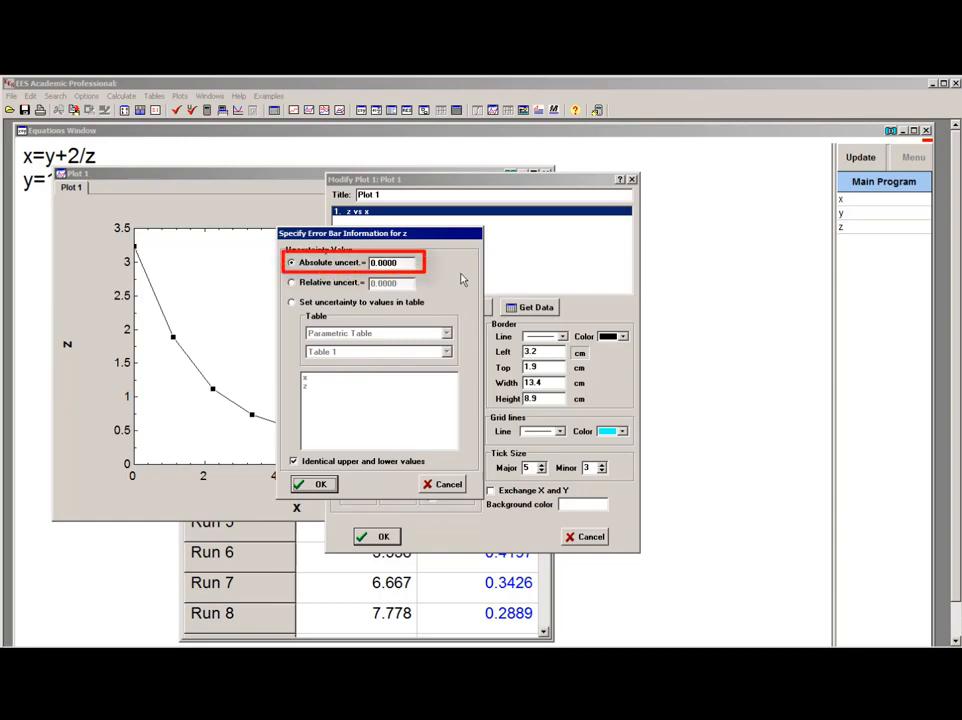
pyautogui.doubleClick(378, 262)
pyautogui.write('0.2')
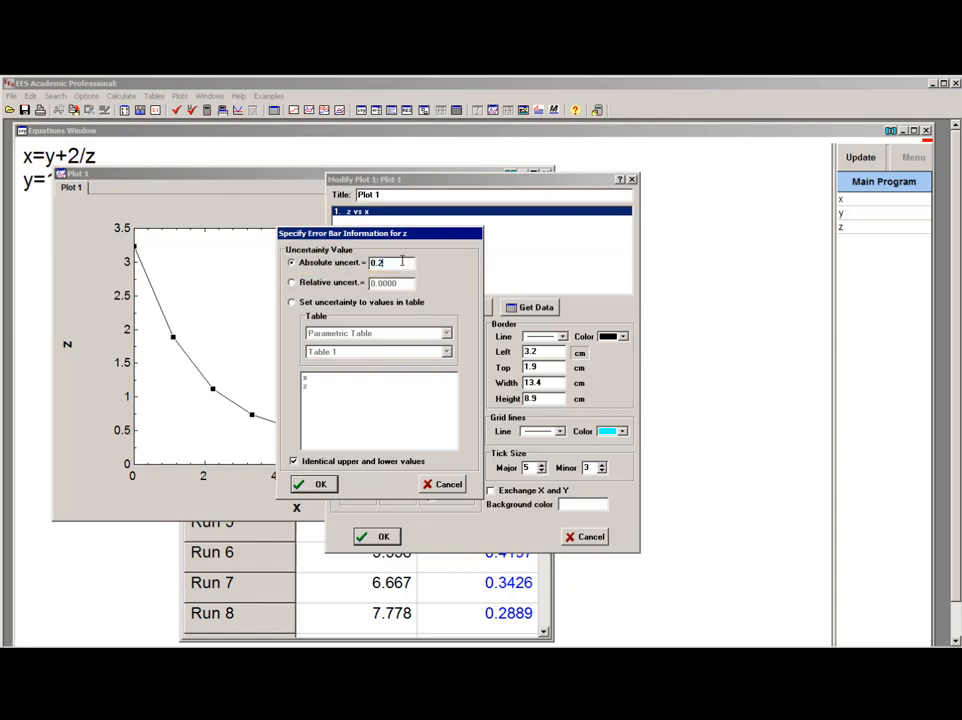
pyautogui.click(316, 485)
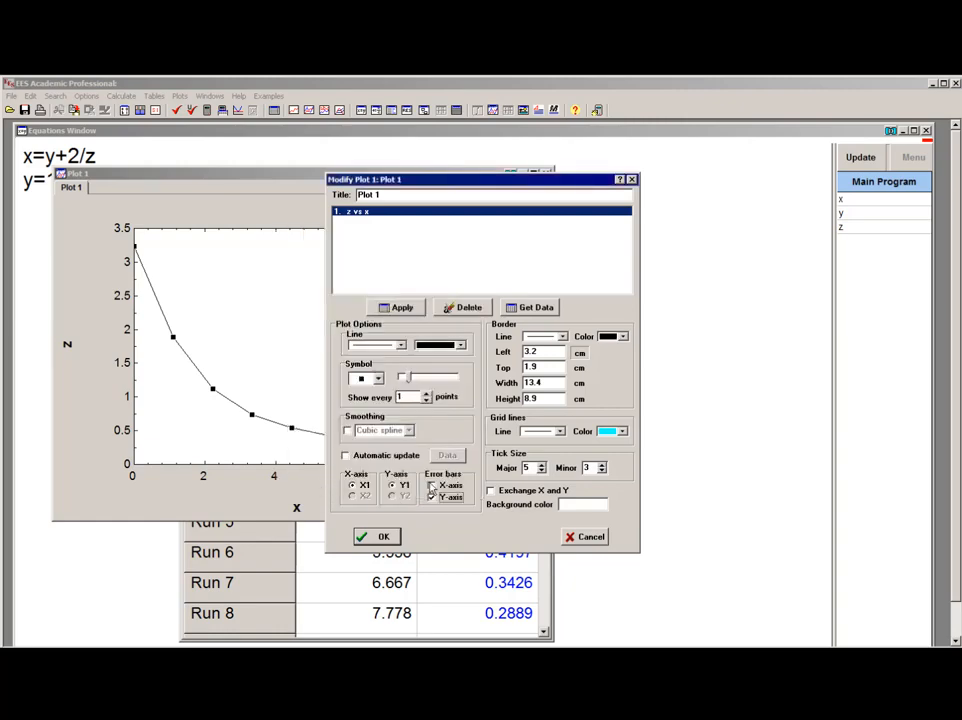
# - Turn on X-axis error bars with an absolute uncertainty of 0.5 and apply the error bar settings to the plot
pyautogui.click(432, 487)
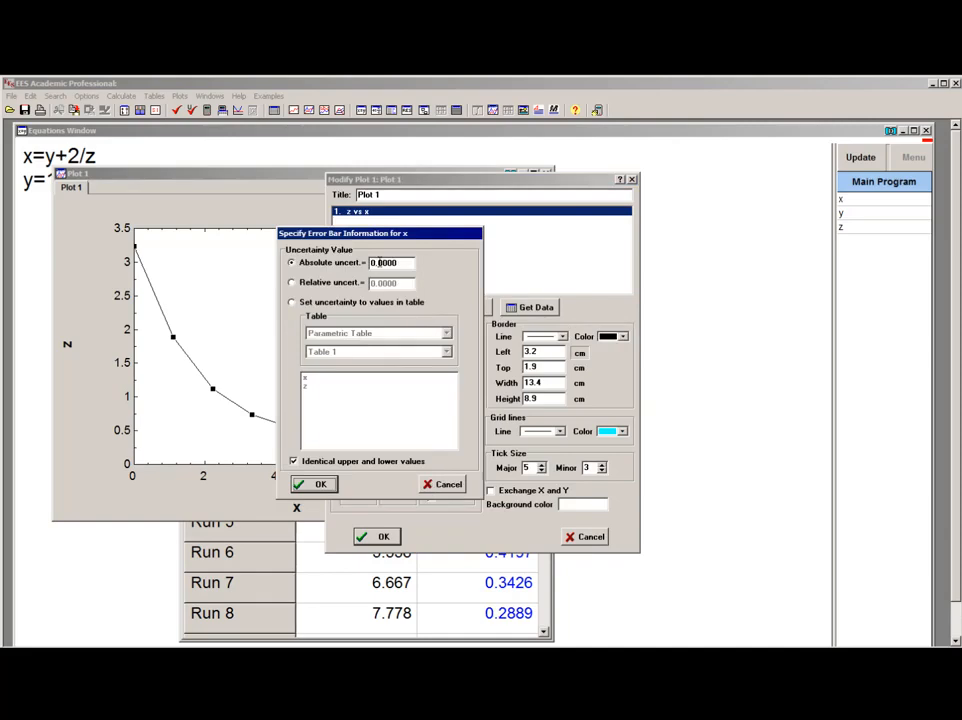
pyautogui.doubleClick(378, 262)
pyautogui.write('0.5')
pyautogui.click(318, 485)
pyautogui.click(378, 536)
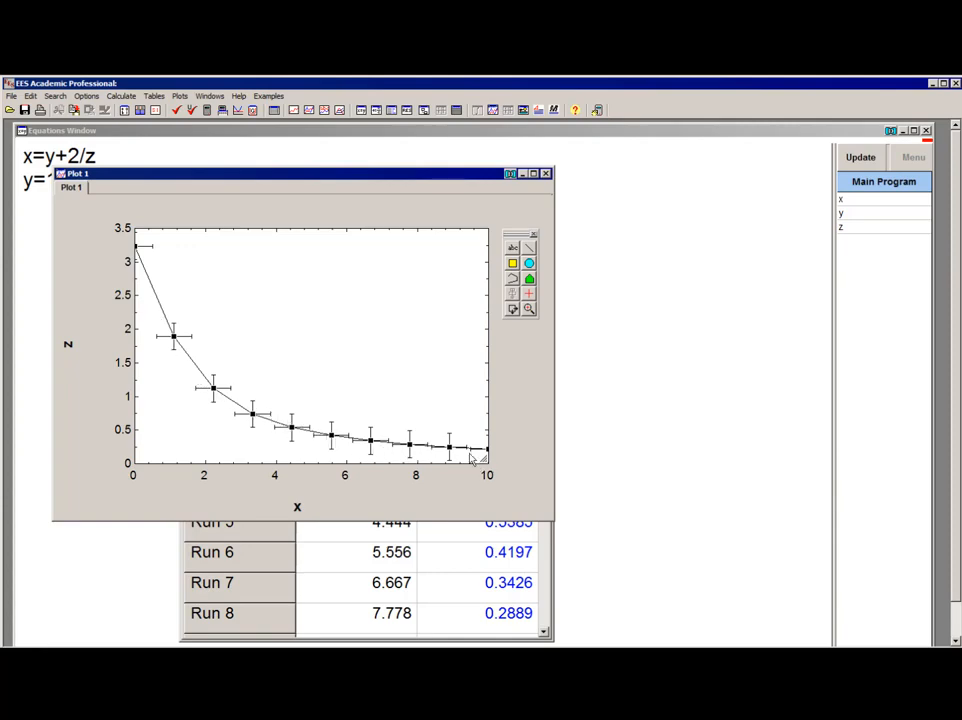
# - Switch the z error bars to a relative uncertainty of 0.2 and apply the change to the plot
pyautogui.doubleClick(373, 327)
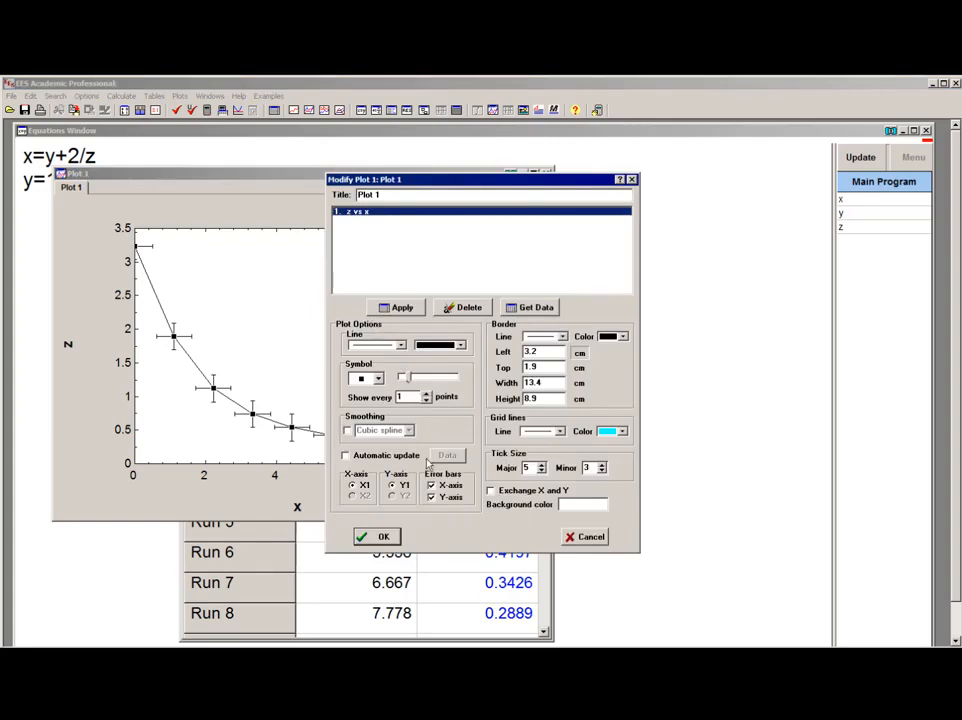
pyautogui.click(432, 498)
pyautogui.click(433, 500)
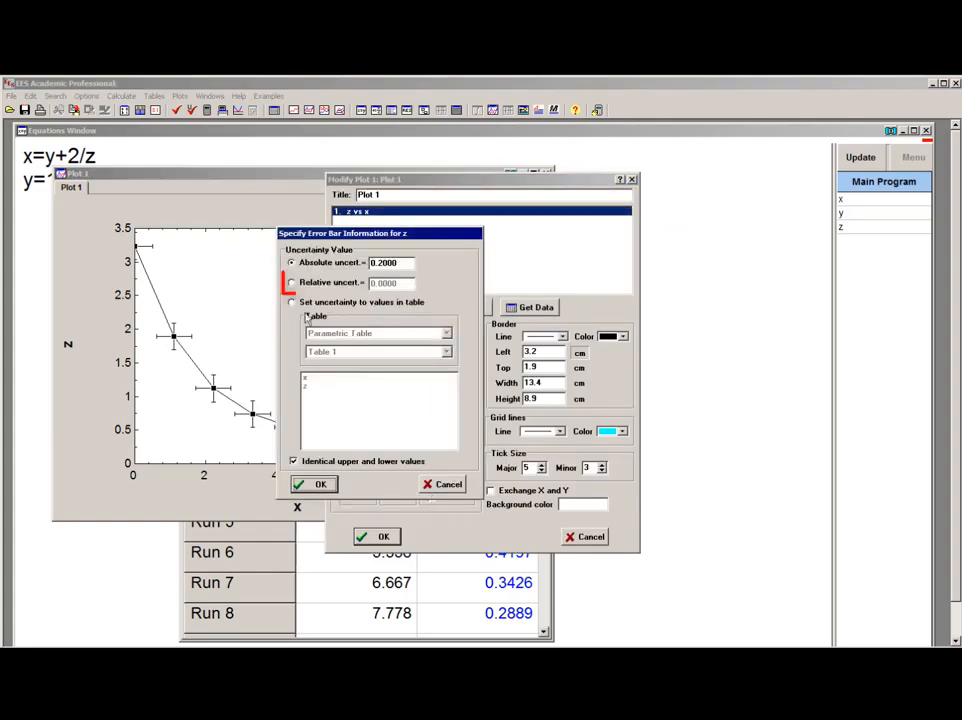
pyautogui.click(292, 284)
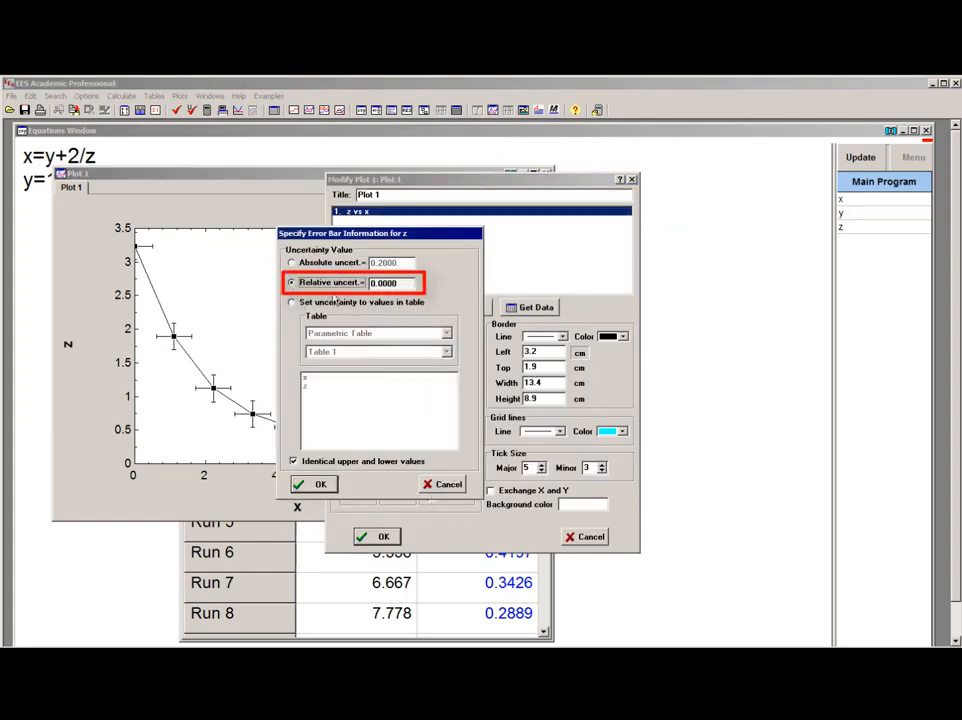
pyautogui.doubleClick(383, 283)
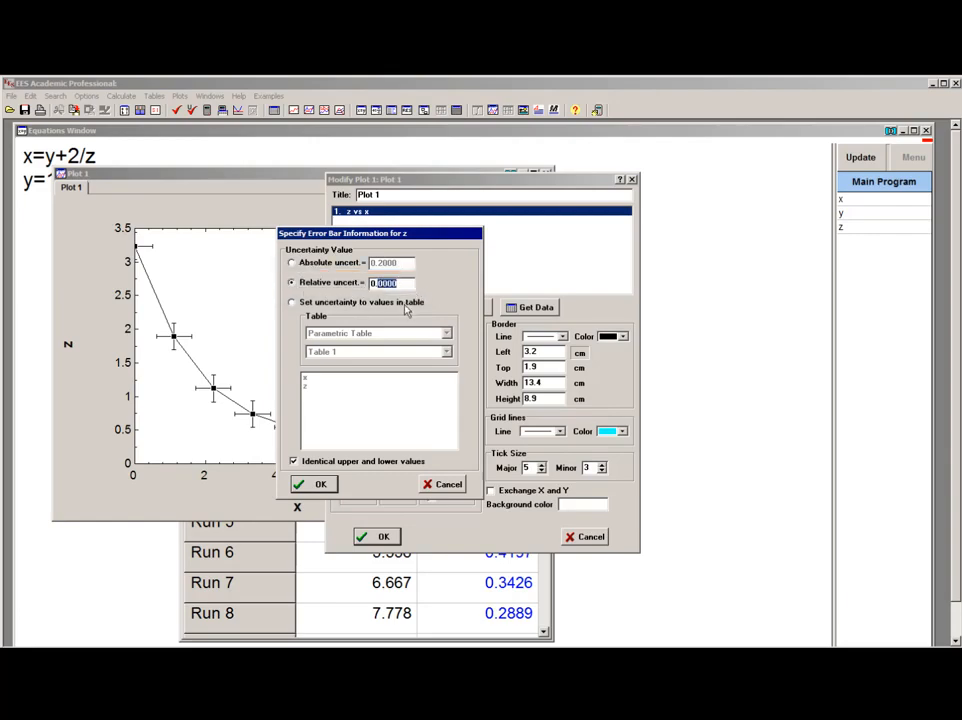
pyautogui.write('0.2')
pyautogui.click(317, 485)
pyautogui.click(376, 536)
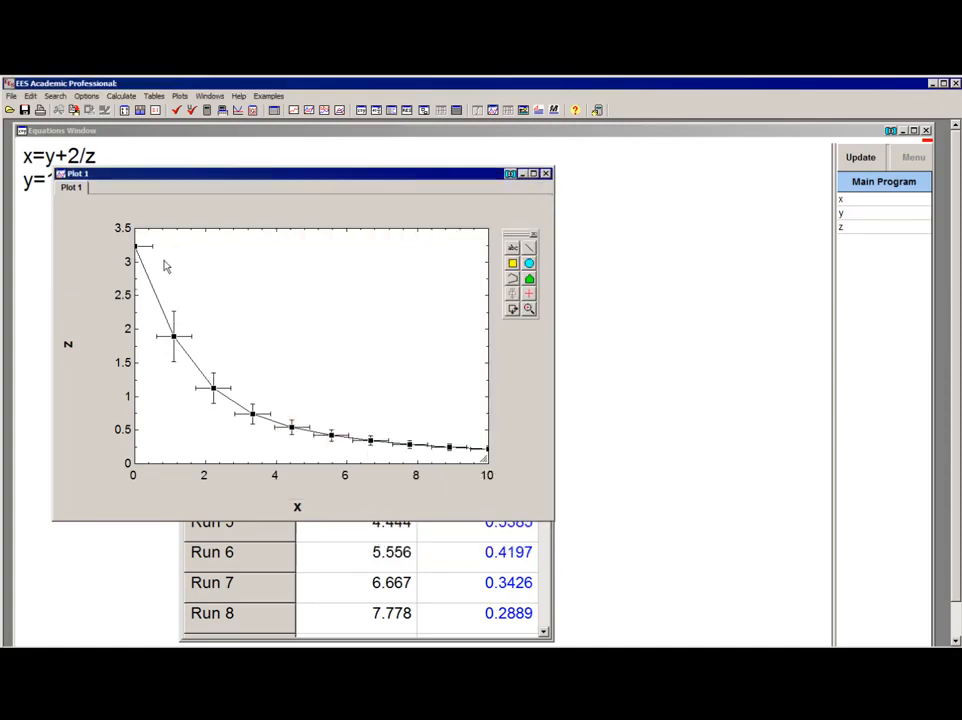
# - Review the uncertainty source options for the z error bars, including the use of table values
pyautogui.doubleClick(337, 378)
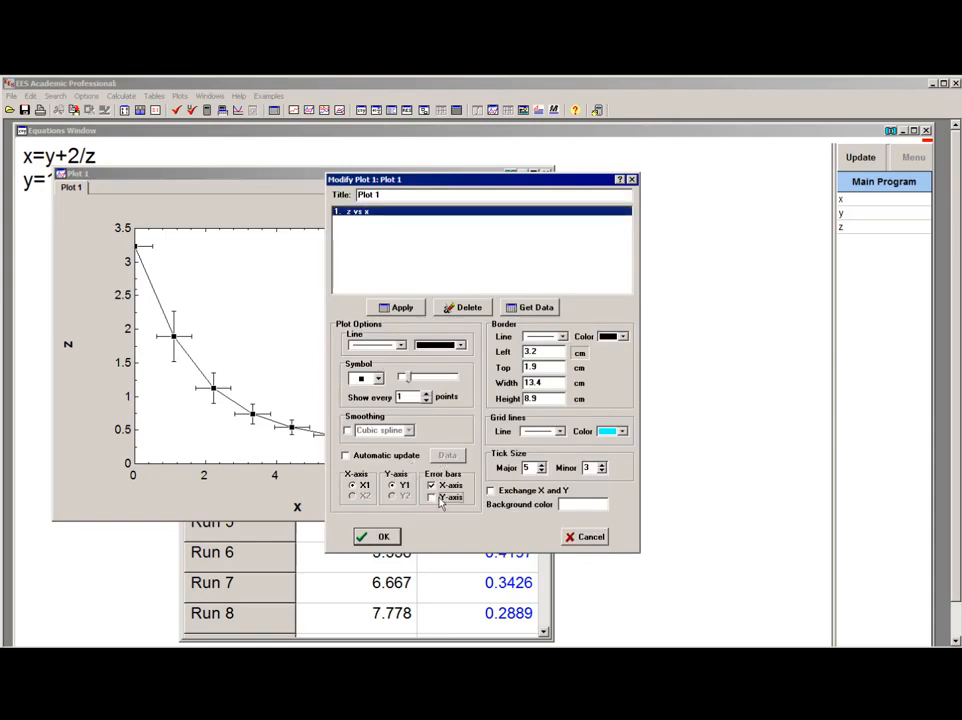
pyautogui.click(444, 497)
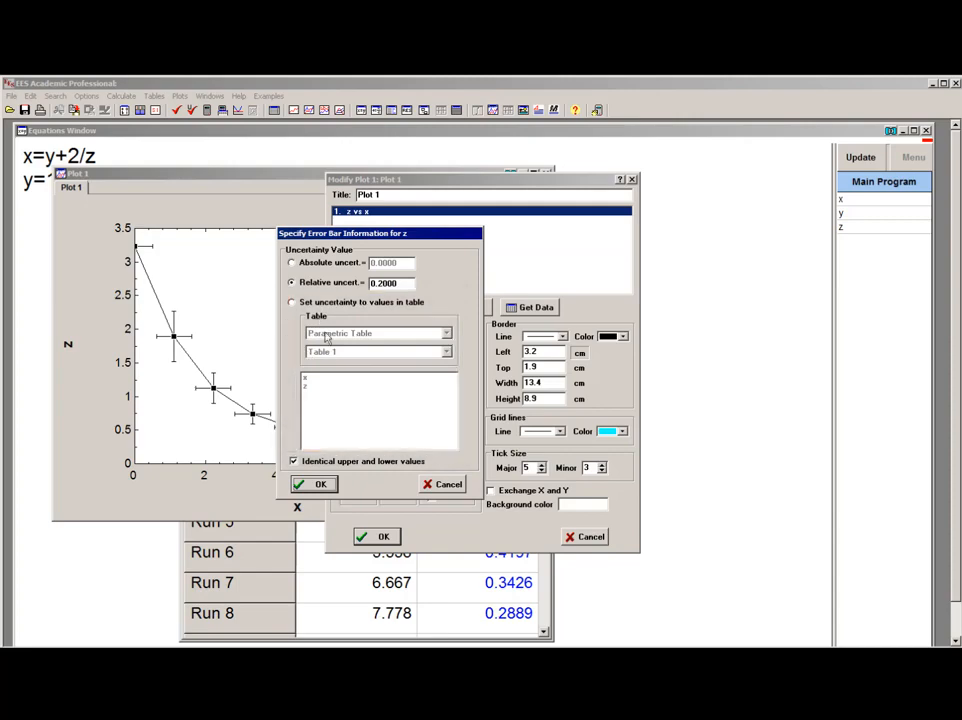
pyautogui.click(320, 485)
pyautogui.click(375, 536)
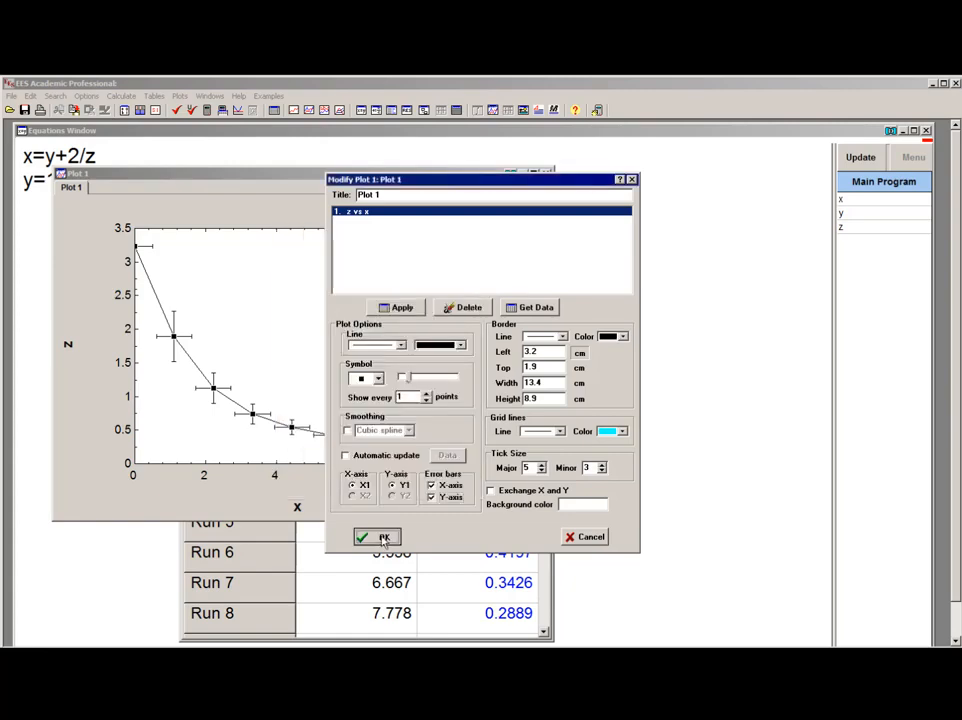
# - Create a new lookup table with 1 column
pyautogui.click(153, 96)
pyautogui.click(195, 199)
pyautogui.doubleClick(497, 358)
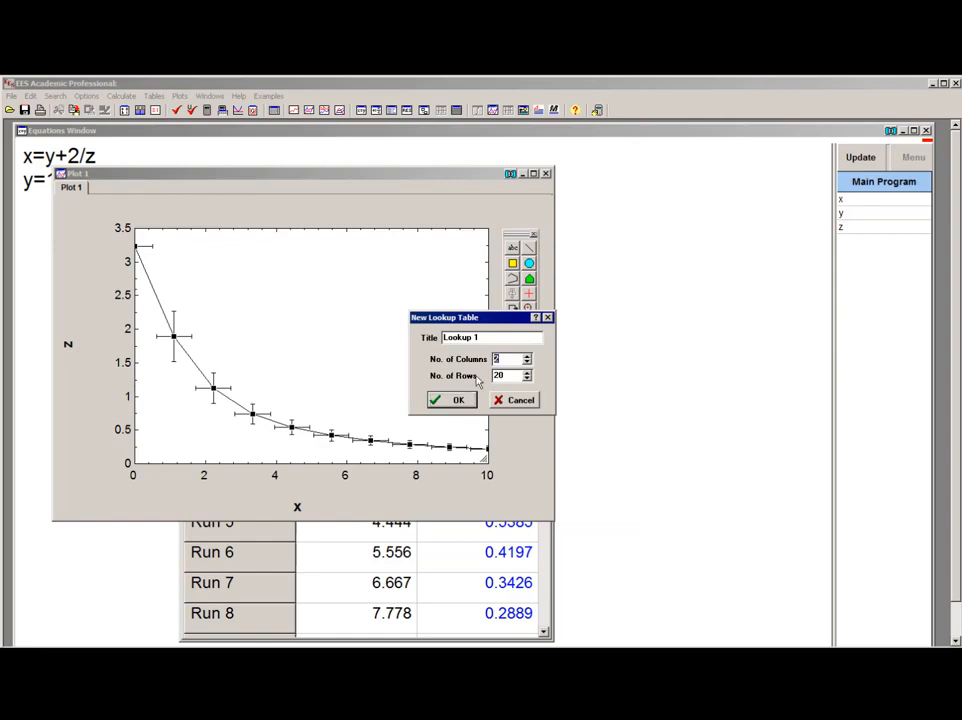
pyautogui.write('1')
pyautogui.click(450, 400)
# - Fill Column1 of the lookup table from Row 1 down with 0.2, 0.3, 0.5, 0.3, 0.2, 0.4, 0.2, 0.1, 0.2 and 0.1
pyautogui.write('0.2')
pyautogui.press('Return')
pyautogui.write('0.3')
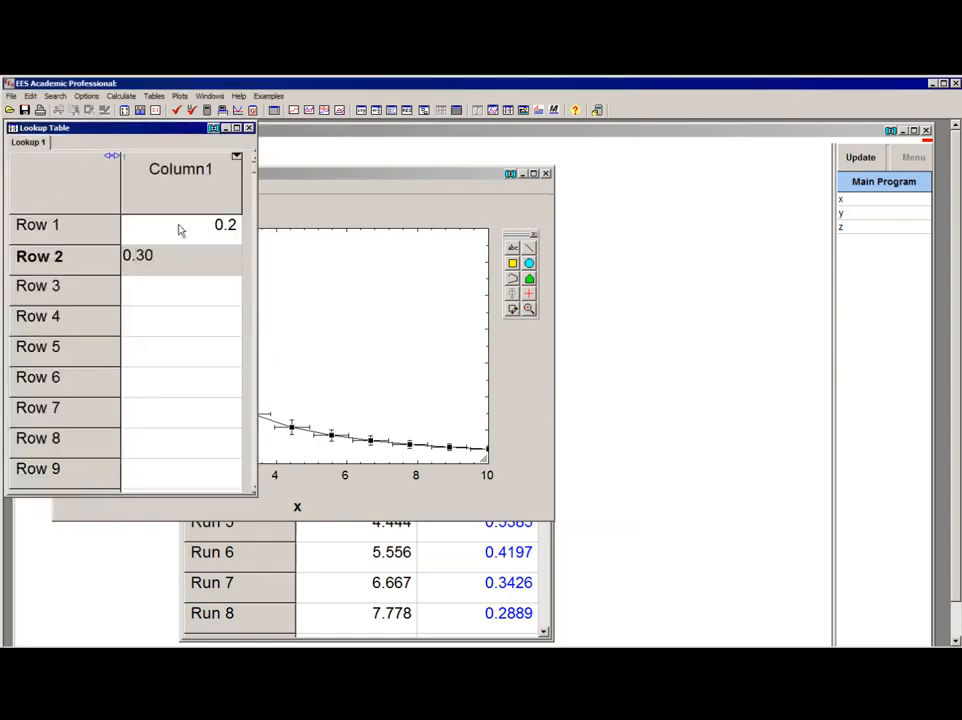
pyautogui.press('Return')
pyautogui.write('0.5')
pyautogui.press('Return')
pyautogui.write('0.3 0.2 0.4 0.2 0.1 0.2')
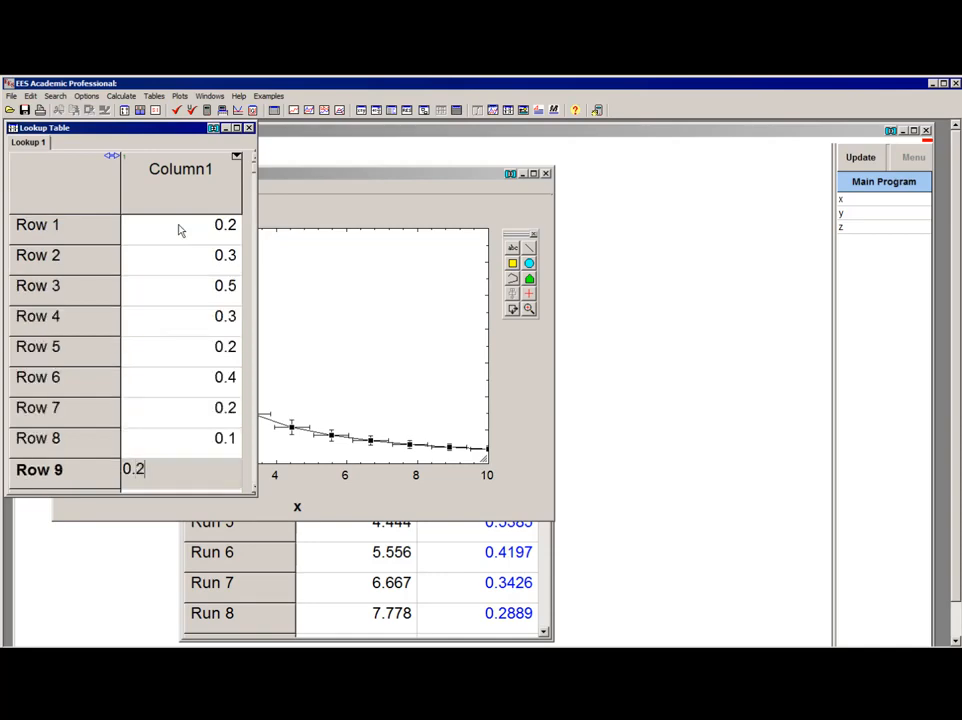
pyautogui.write(' 0.1')
# - Set the plot's z error bars to take their uncertainty from Column1 of the Lookup 1 table
pyautogui.click(363, 284)
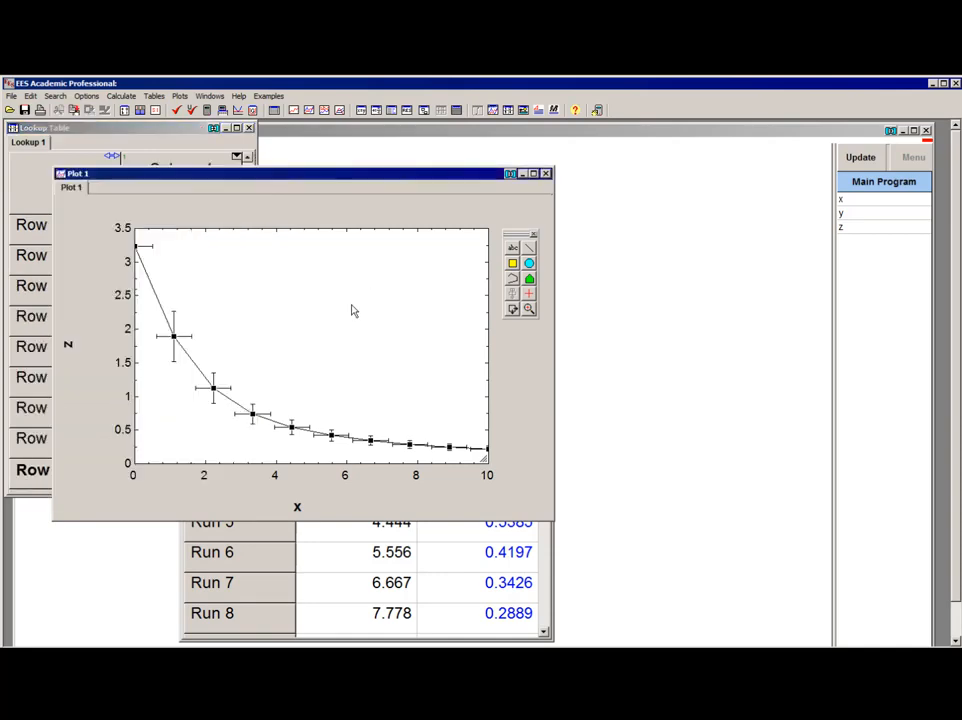
pyautogui.doubleClick(352, 311)
pyautogui.click(450, 503)
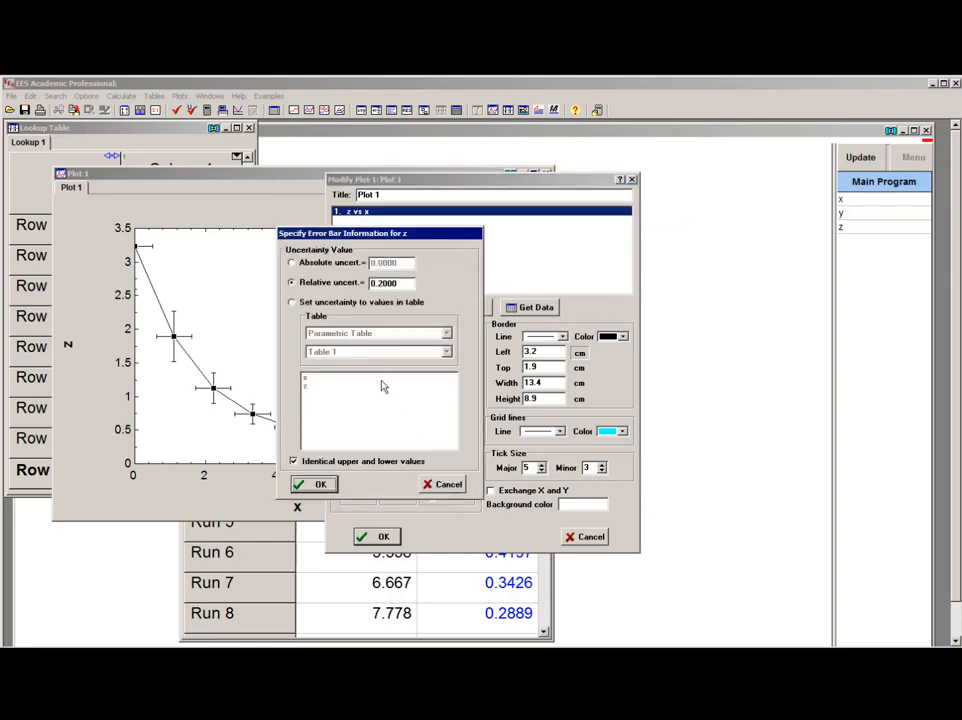
pyautogui.click(320, 302)
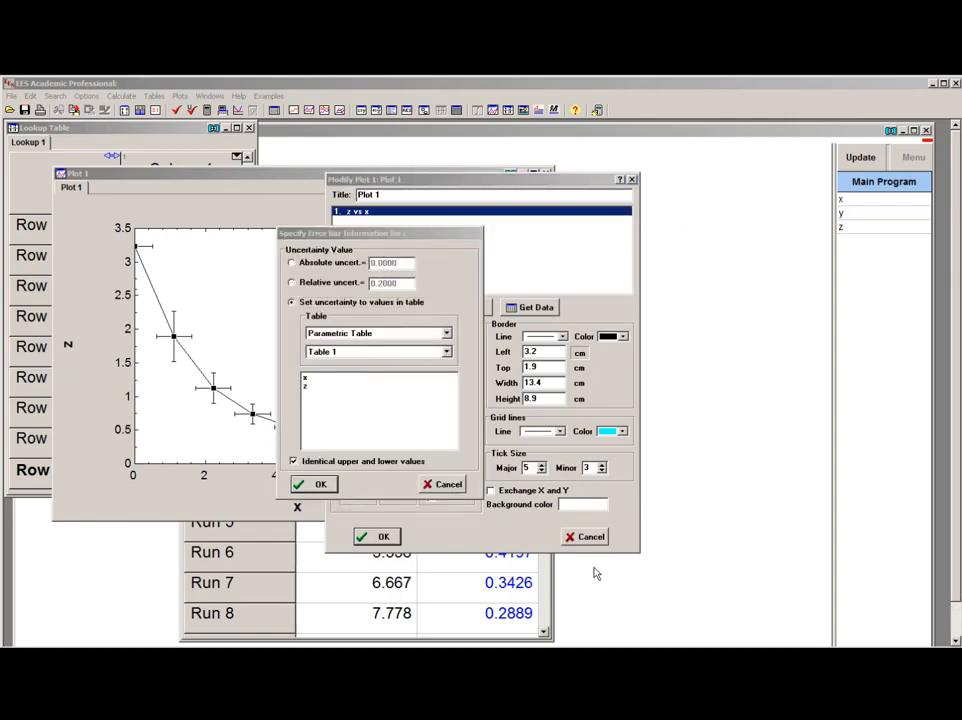
pyautogui.click(372, 333)
pyautogui.click(372, 355)
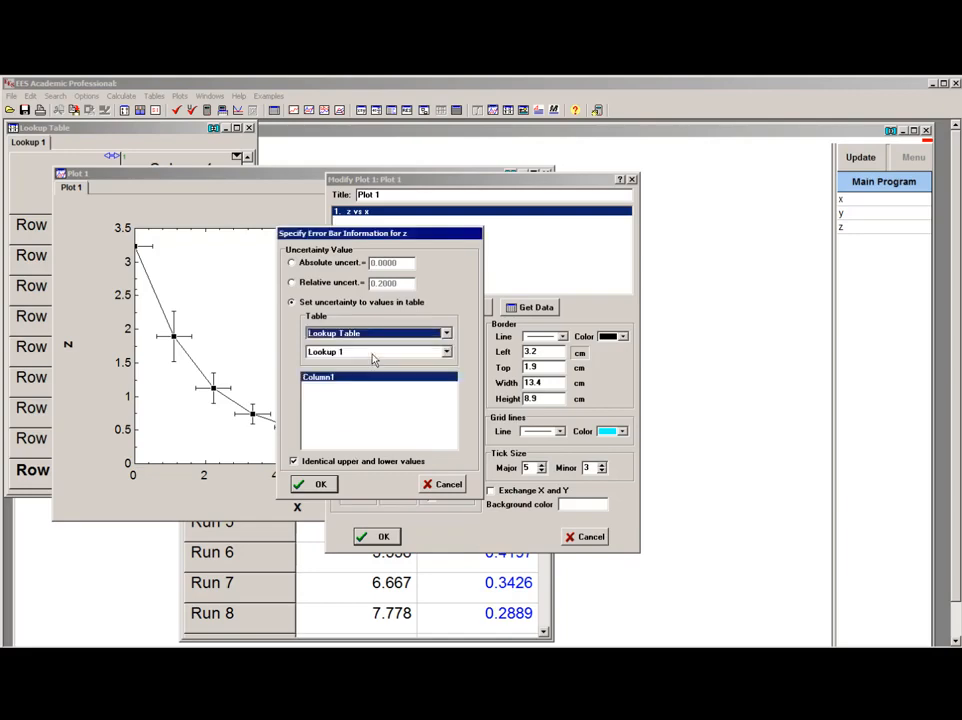
pyautogui.click(320, 486)
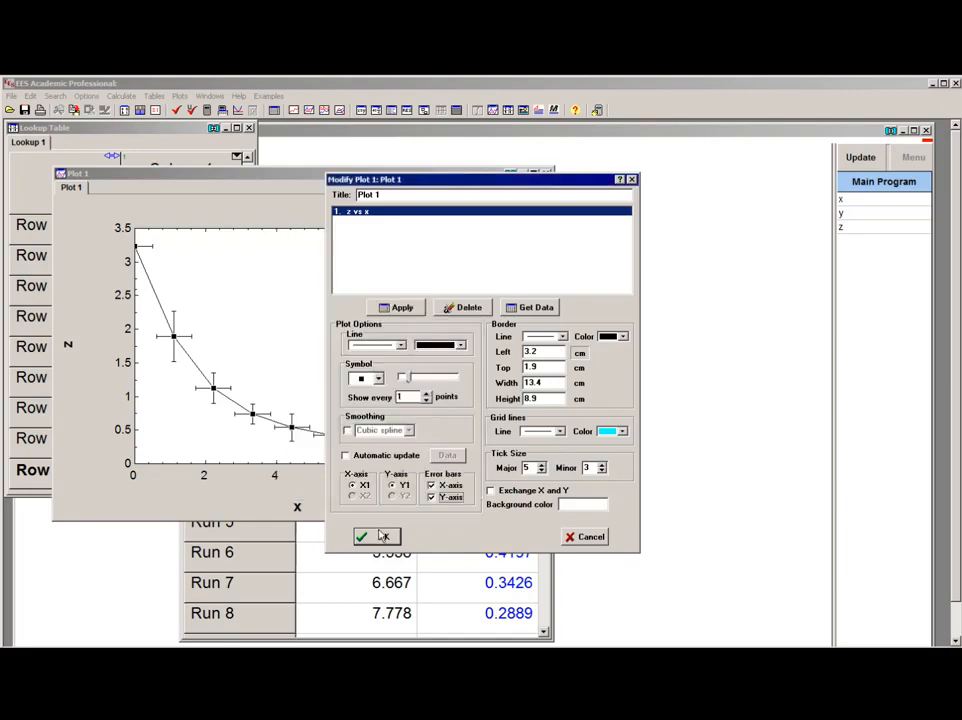
pyautogui.click(380, 536)
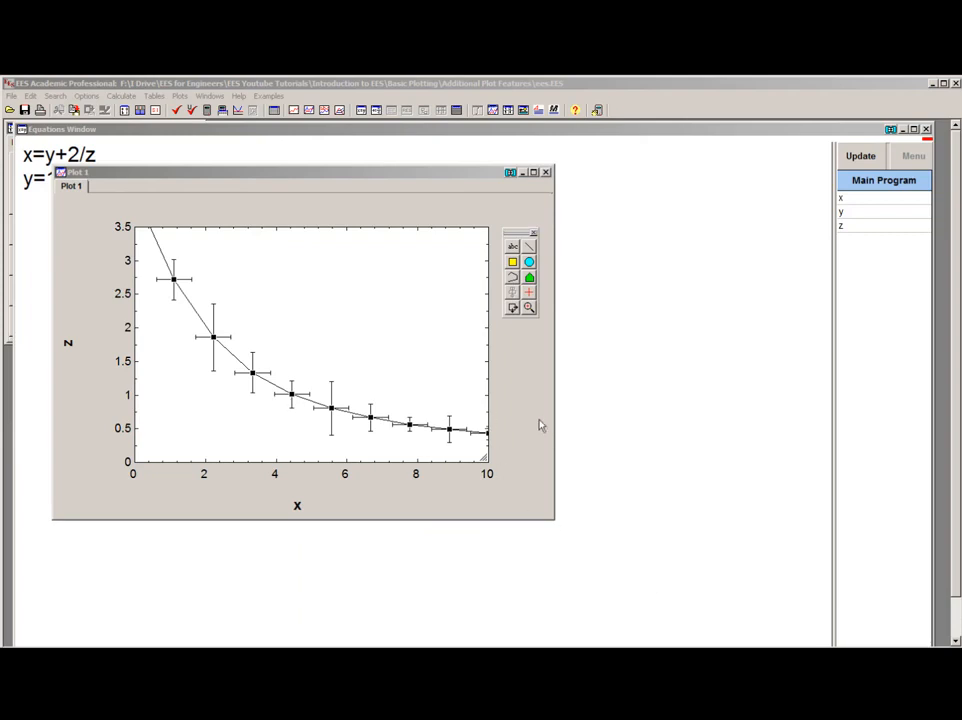
# - Allow different upper and lower values for the z error bars and set the upper absolute uncertainty to 0.5
pyautogui.click(426, 375)
pyautogui.doubleClick(426, 375)
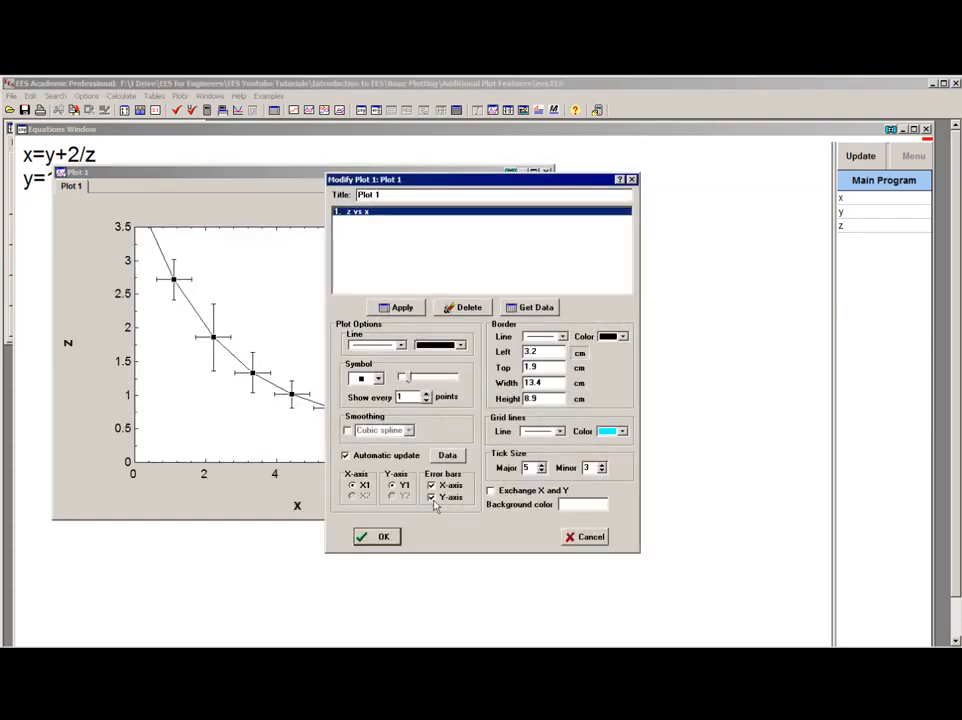
pyautogui.click(431, 497)
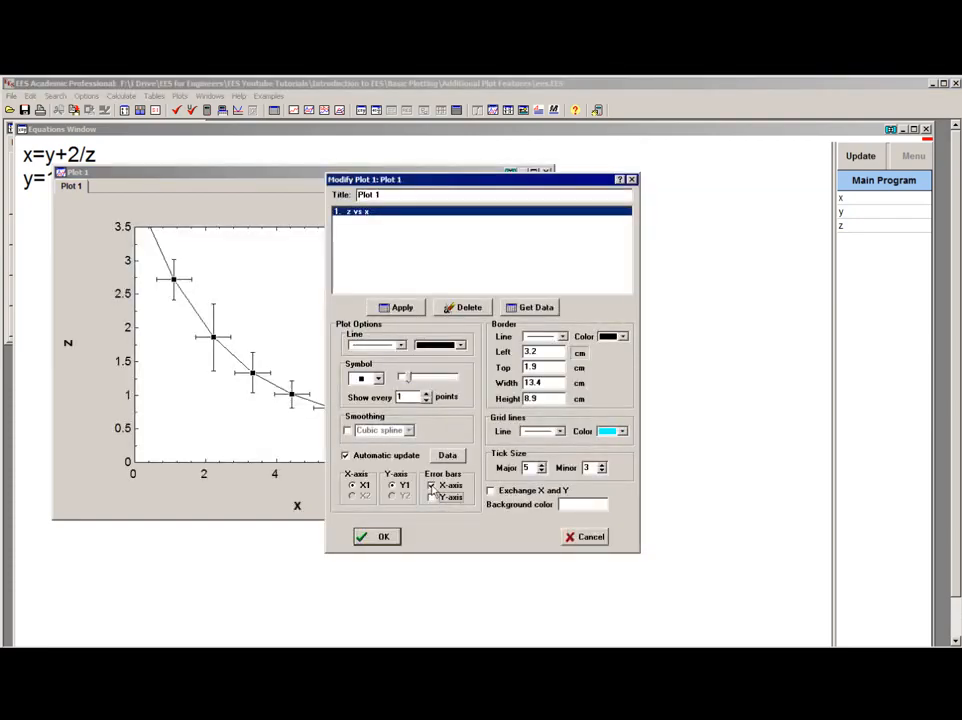
pyautogui.click(436, 497)
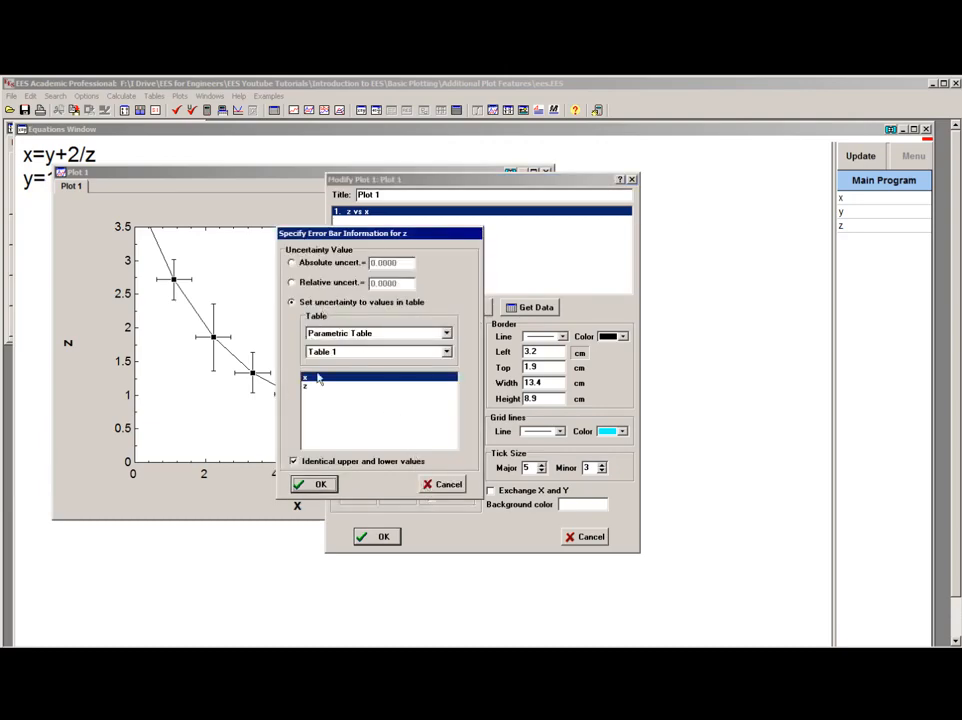
pyautogui.click(294, 461)
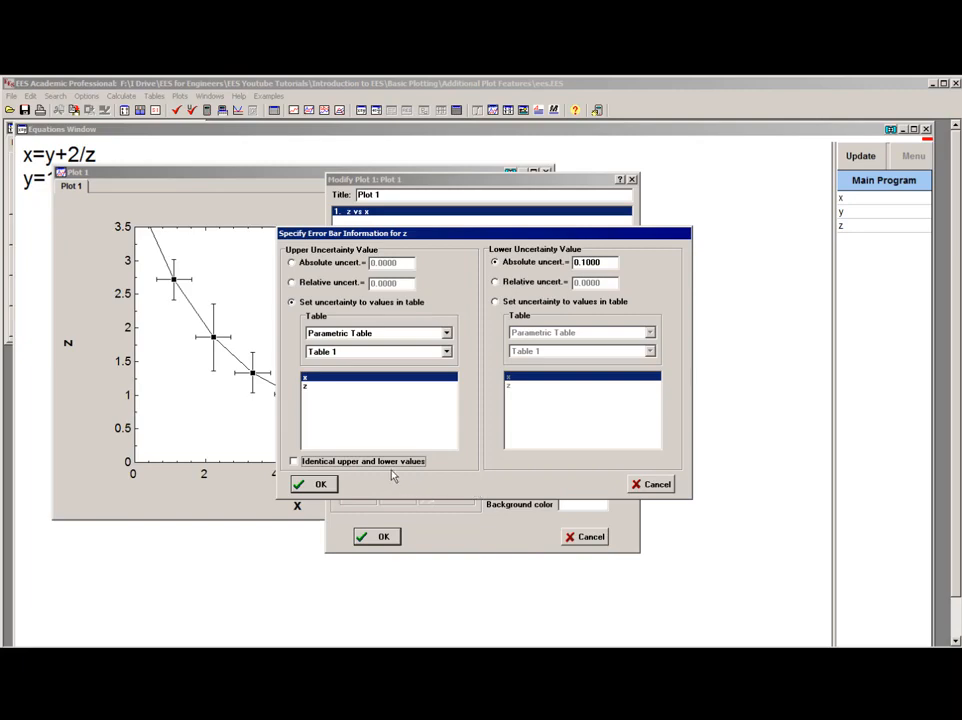
pyautogui.click(293, 264)
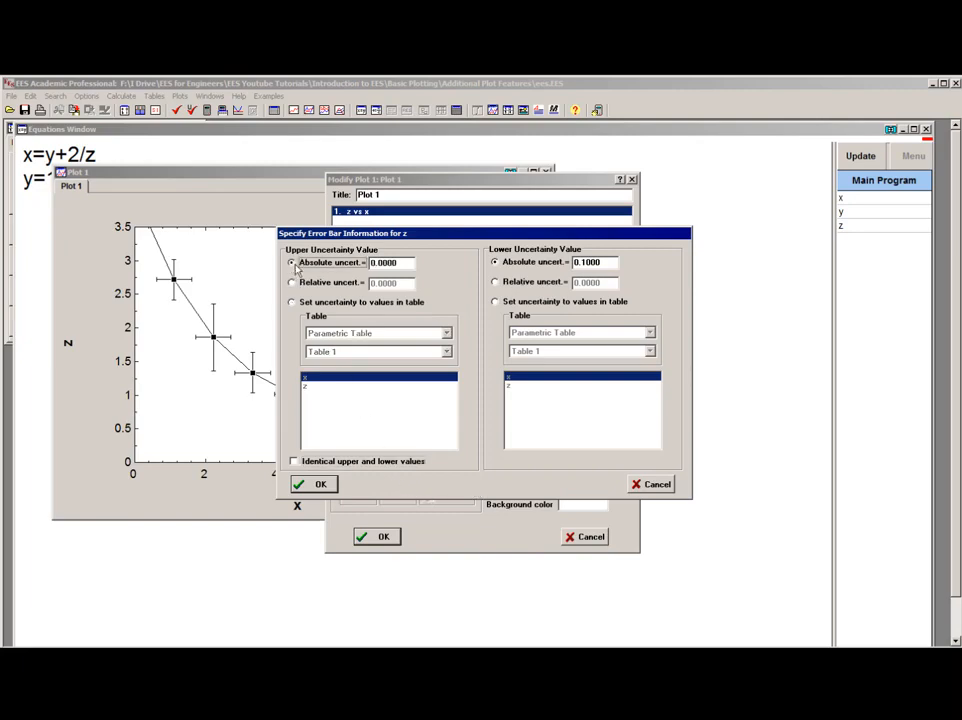
pyautogui.doubleClick(380, 263)
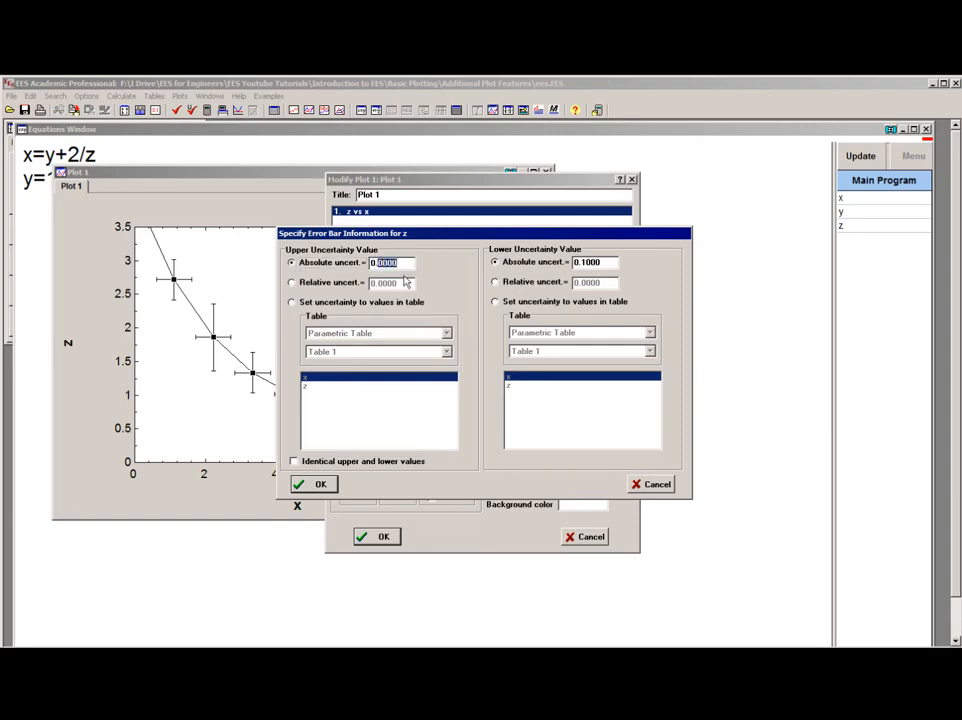
pyautogui.write('0.5')
# - Enter 0.1 as the lower absolute uncertainty for z and apply the asymmetric error bars to the plot
pyautogui.click(585, 262)
pyautogui.moveTo(585, 262); pyautogui.dragTo(601, 263)
pyautogui.press('Delete')
pyautogui.click(318, 484)
pyautogui.click(363, 536)
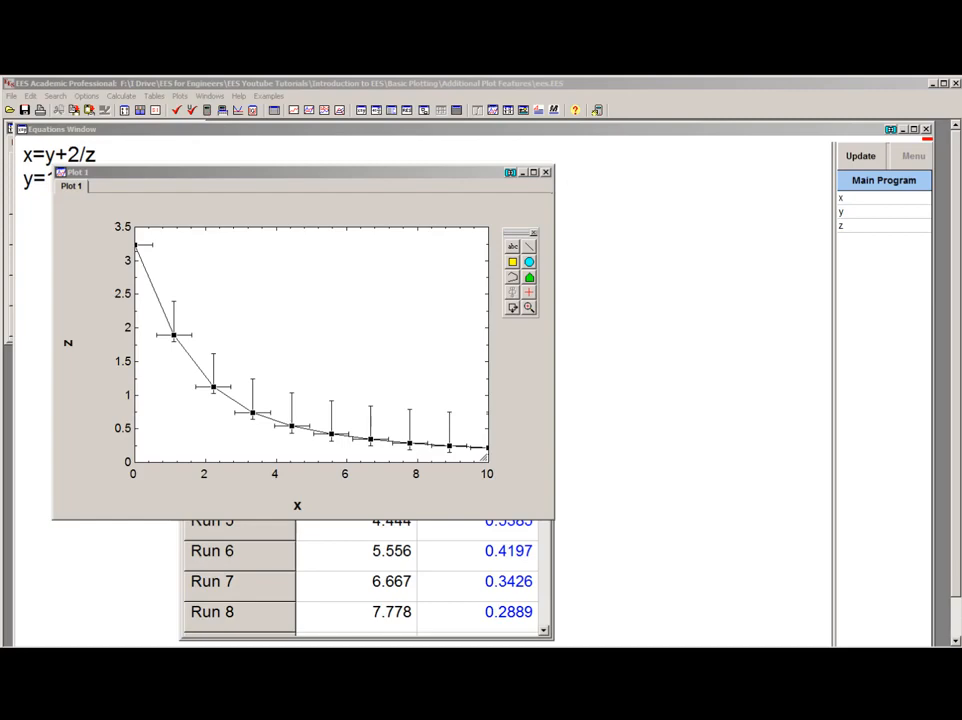
# - Add the text label "z variable" to the plot and place it beside the third data point of the curve
pyautogui.click(513, 247)
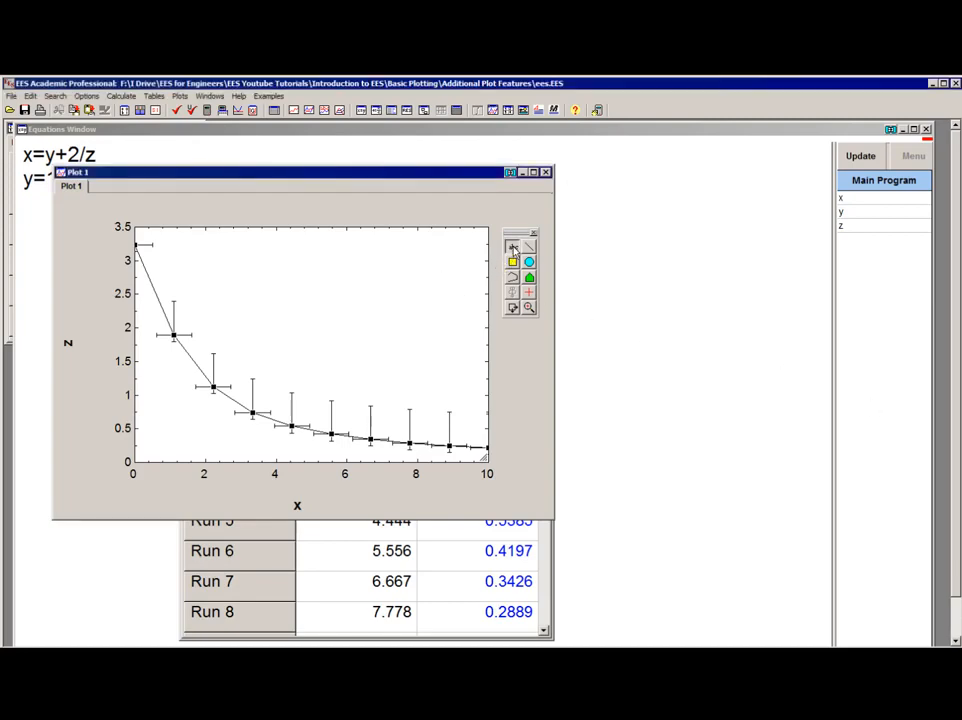
pyautogui.write('z variable')
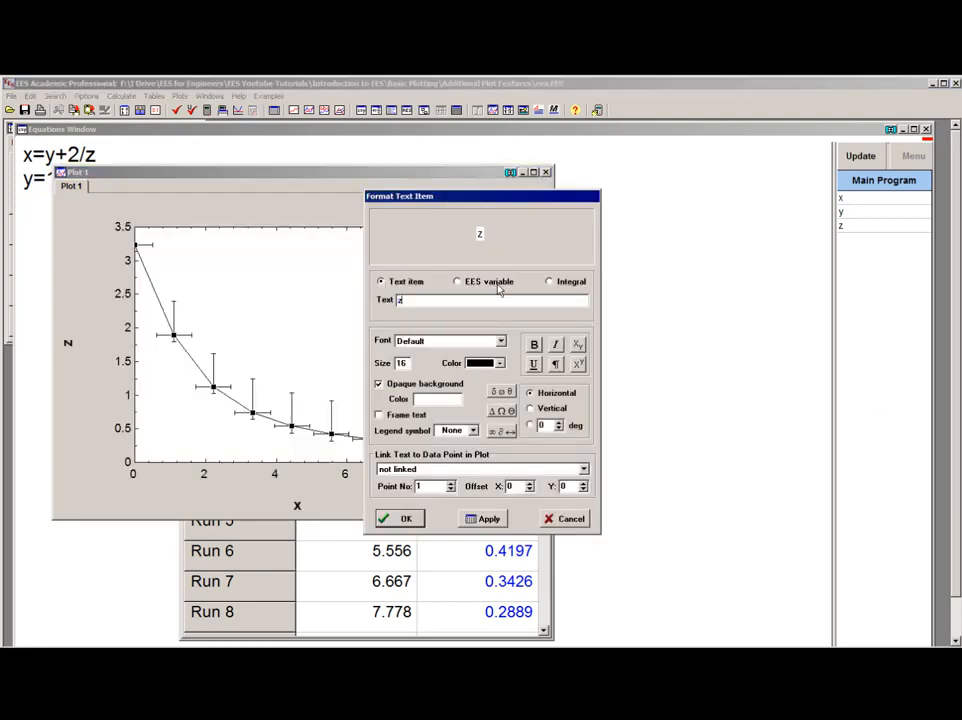
pyautogui.press('Return')
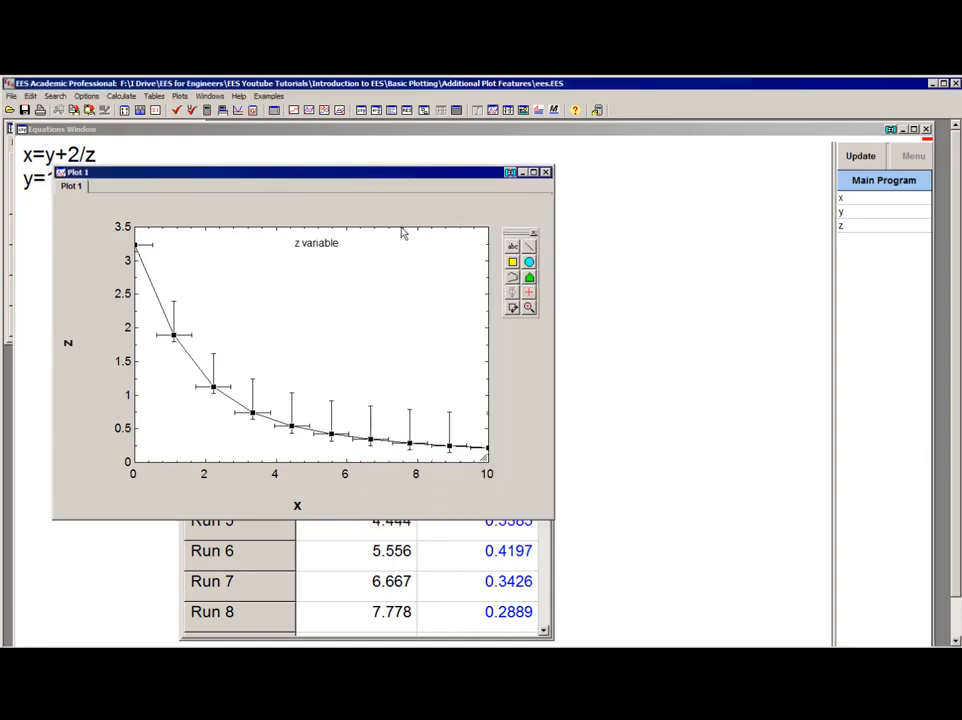
pyautogui.moveTo(313, 248); pyautogui.dragTo(246, 389)
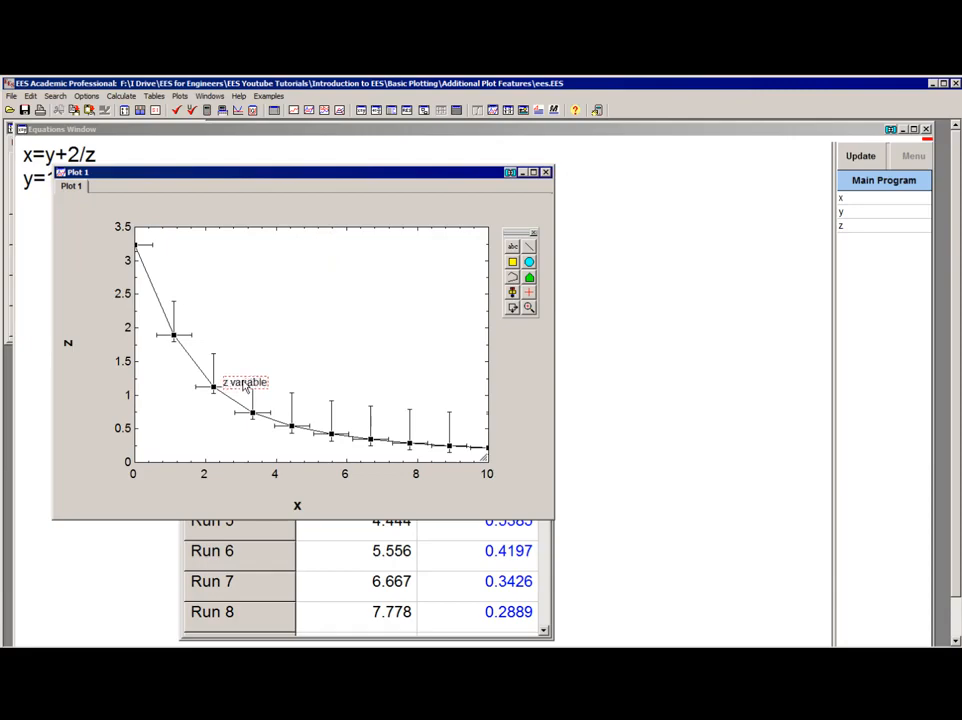
# - Turn on automatic updating for the z vs x curve and apply it to Plot 1
pyautogui.doubleClick(404, 368)
pyautogui.click(347, 455)
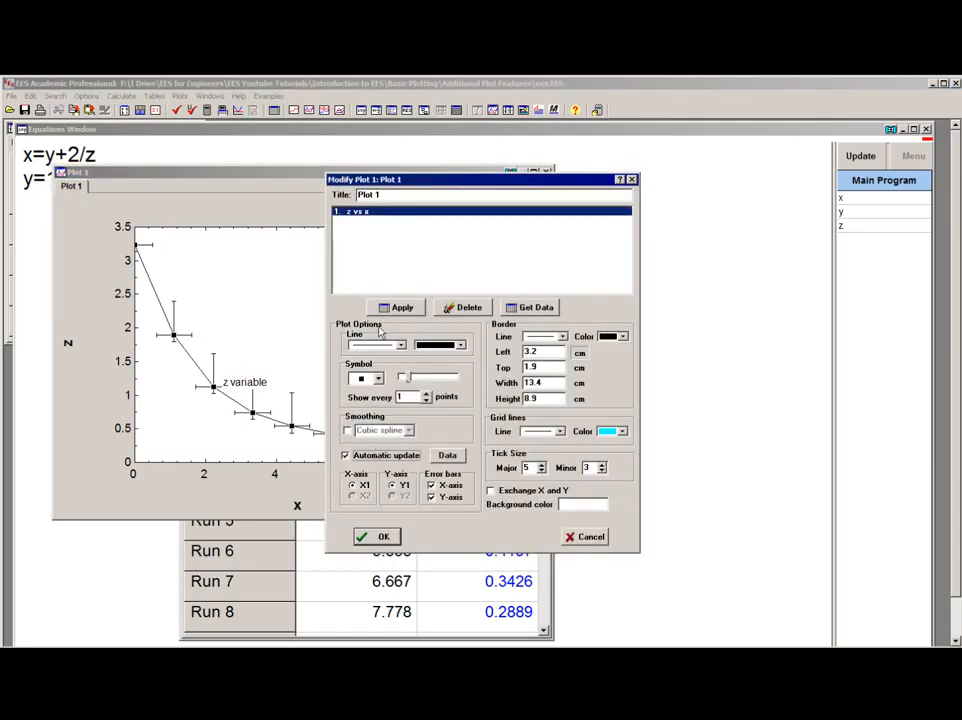
pyautogui.click(381, 536)
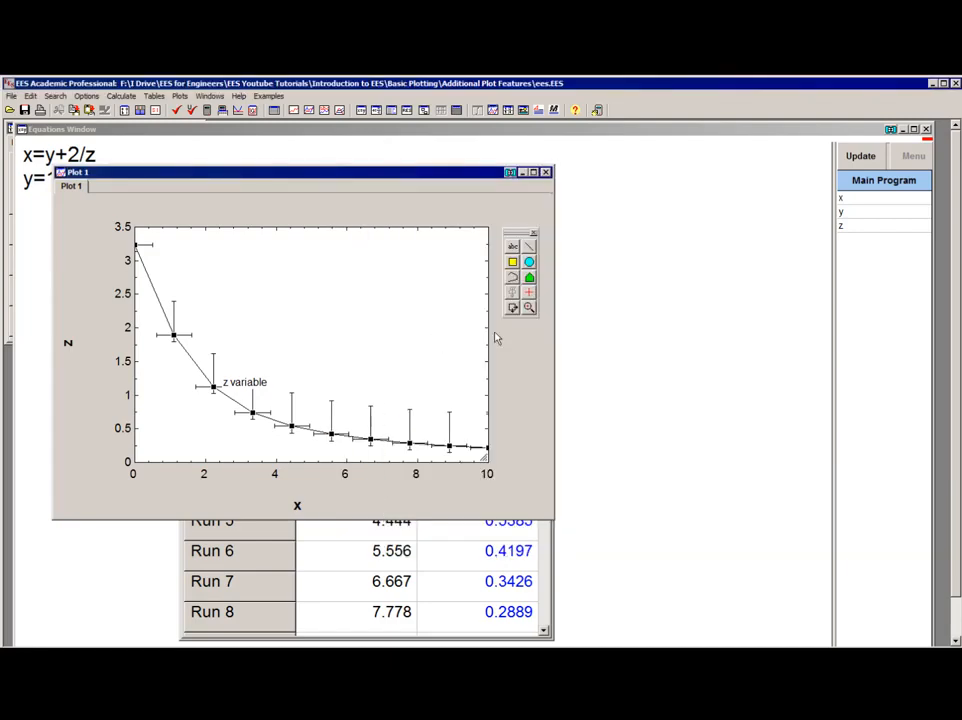
# - Set the constant divided by z in the x equation to 4, solve Table 1 for runs 1 to 10 and show Plot 1
pyautogui.click(620, 325)
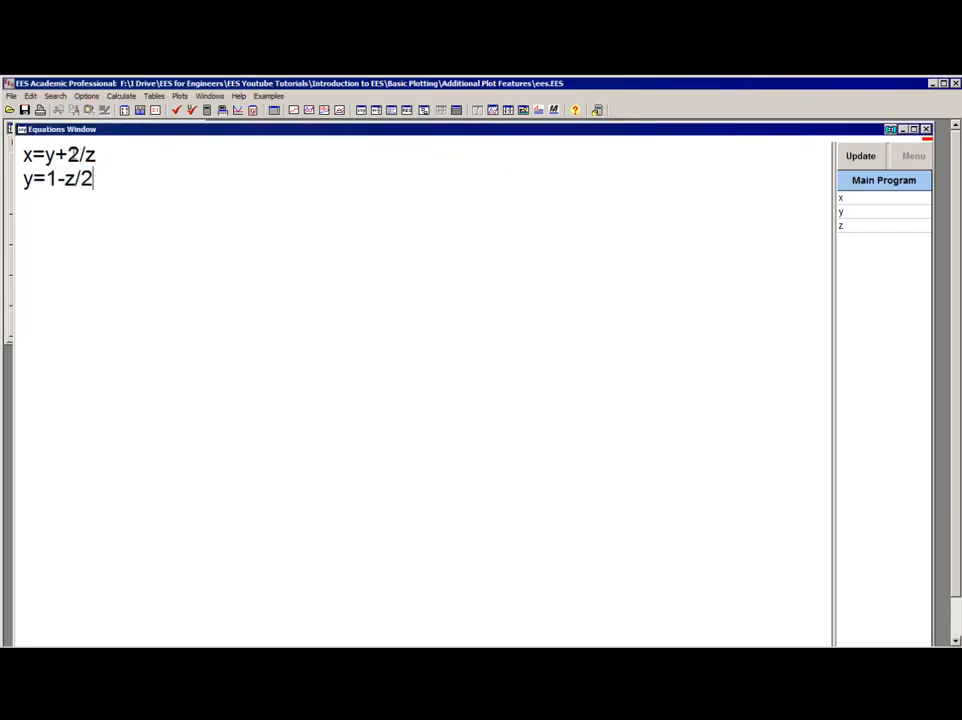
pyautogui.doubleClick(79, 155)
pyautogui.write('4')
pyautogui.click(157, 185)
pyautogui.press('F3')
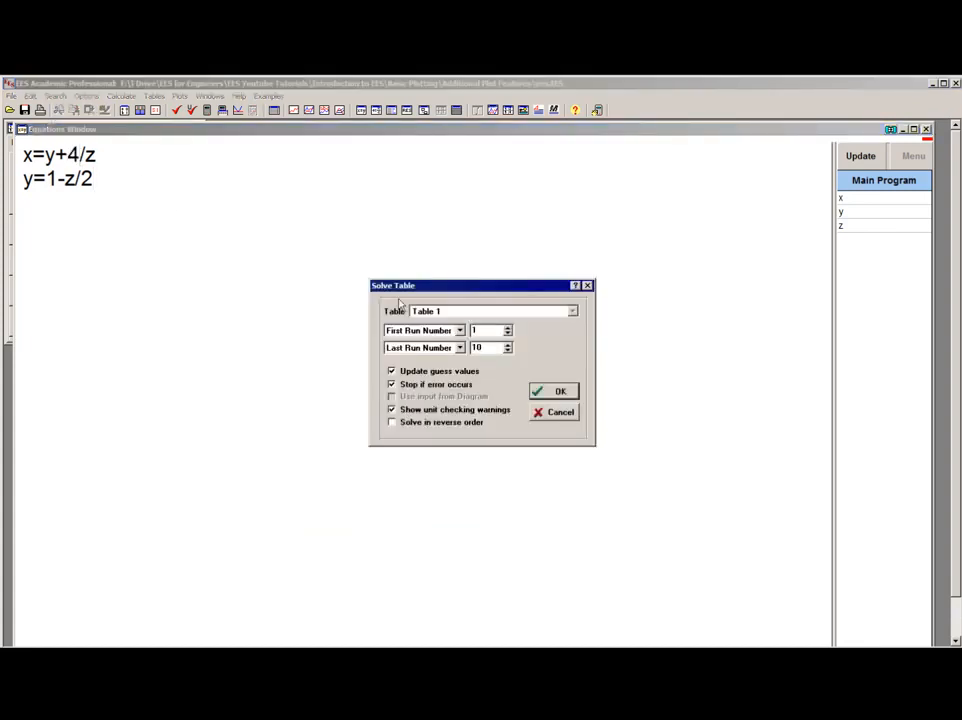
pyautogui.click(549, 390)
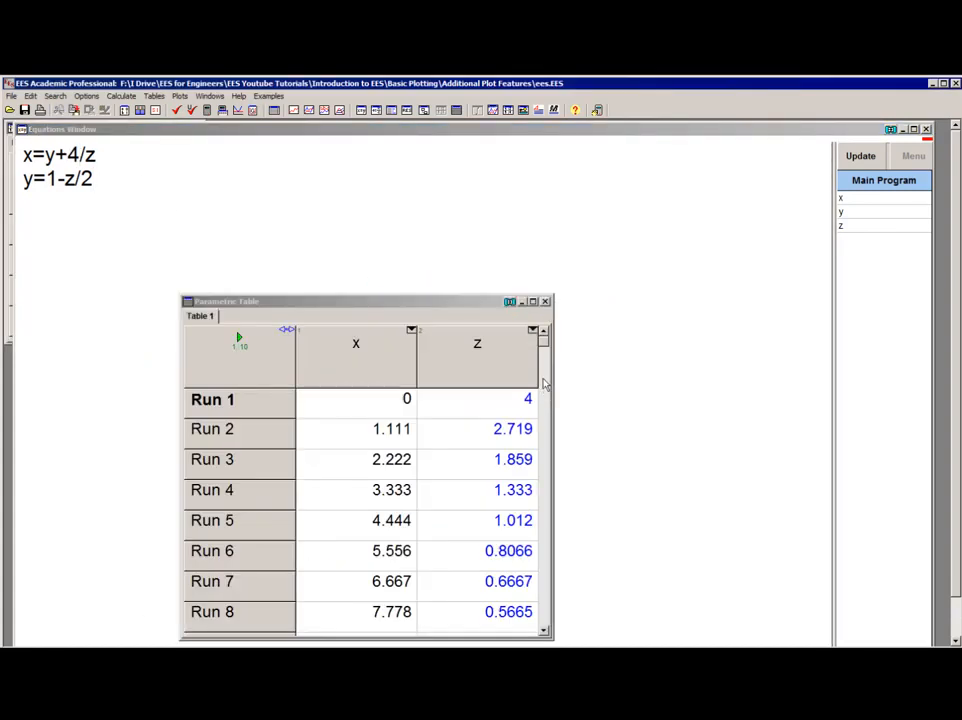
pyautogui.click(497, 110)
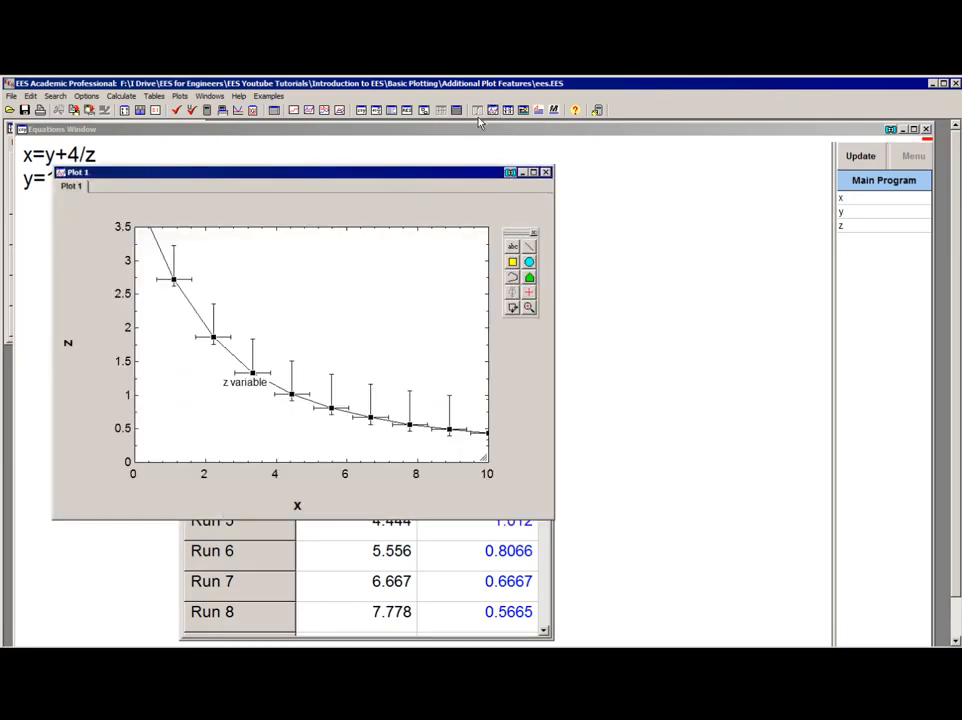
# - Link the "z variable" label to point 3 of the z vs x curve with an X offset of 5
pyautogui.click(256, 391)
pyautogui.doubleClick(254, 388)
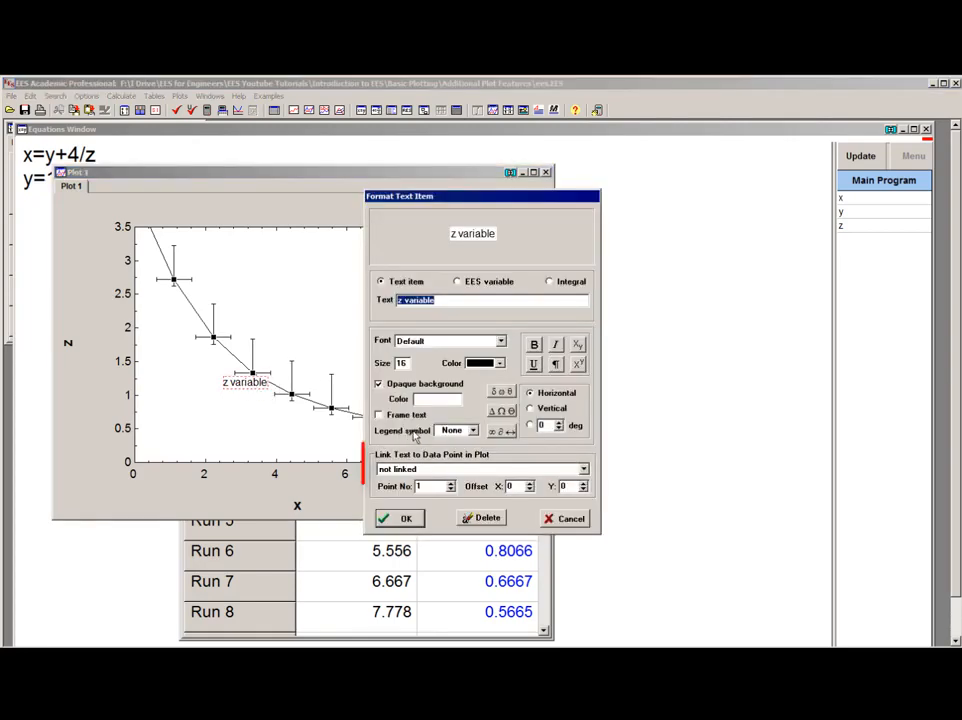
pyautogui.click(581, 469)
pyautogui.click(477, 489)
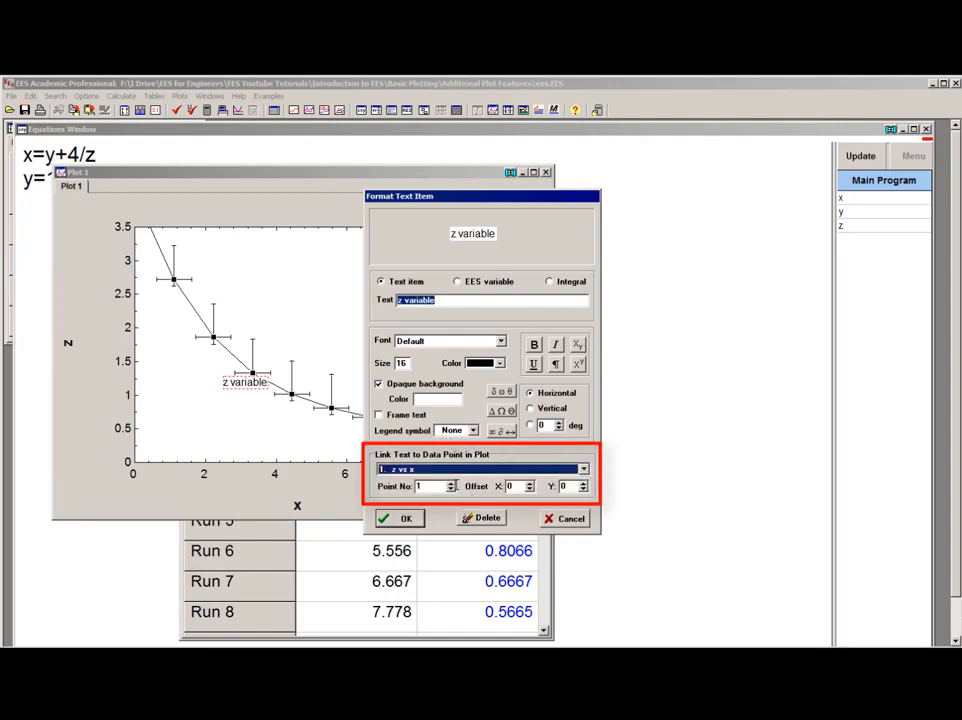
pyautogui.click(450, 484)
pyautogui.click(450, 484)
pyautogui.press('Tab')
pyautogui.write('5')
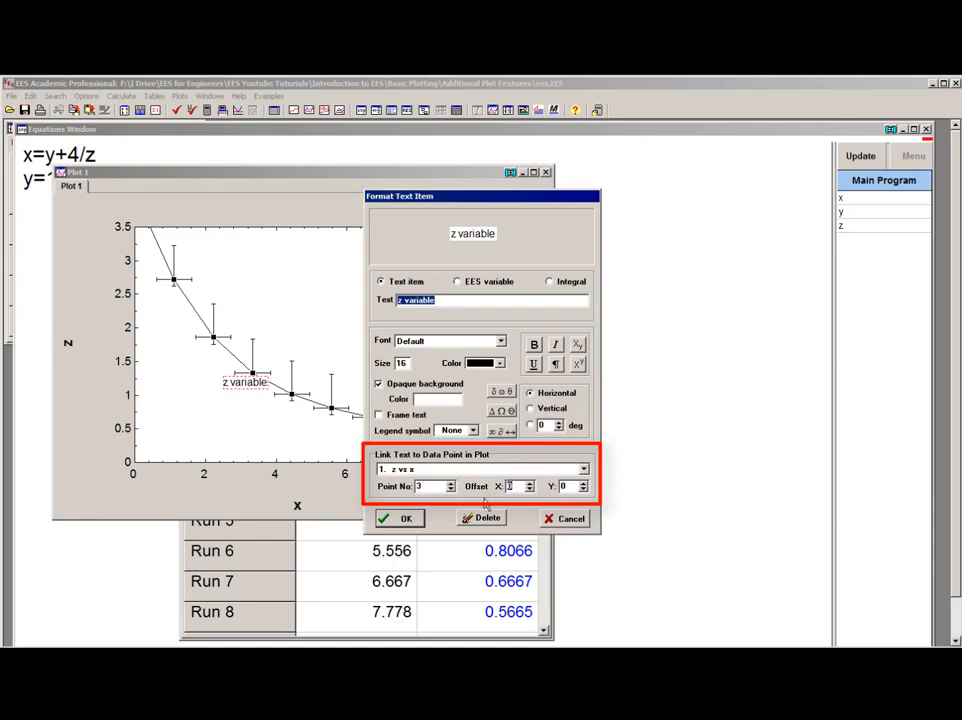
pyautogui.click(400, 518)
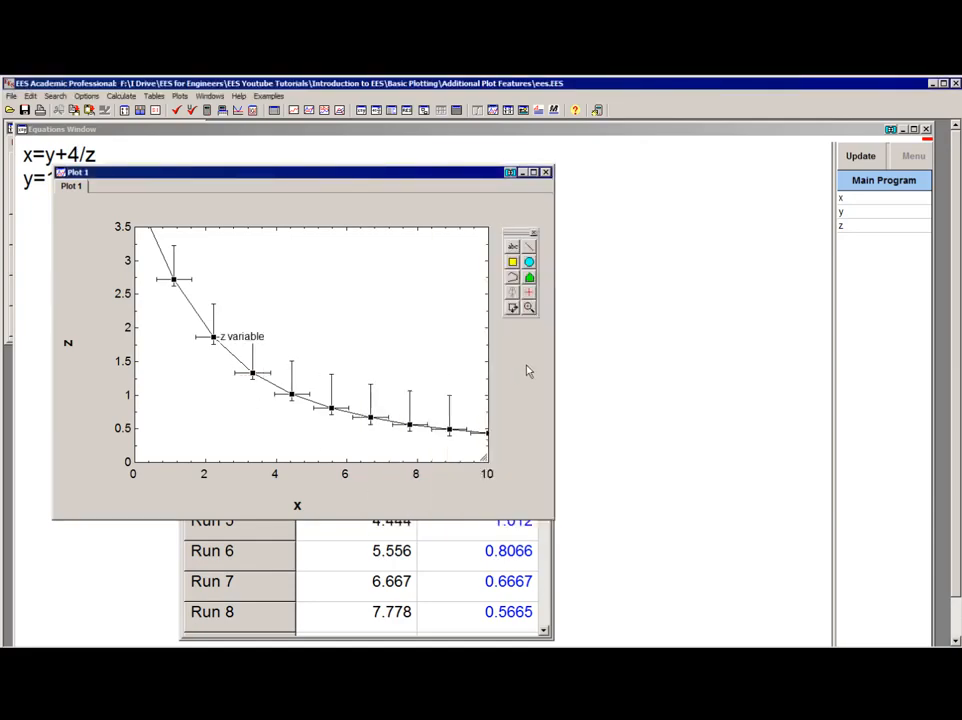
# - Set the constant divided by z in the x equation to 2, re-solve Table 1 and show Plot 1
pyautogui.hotkey('ctrl', 'e')
pyautogui.doubleClick(73, 154)
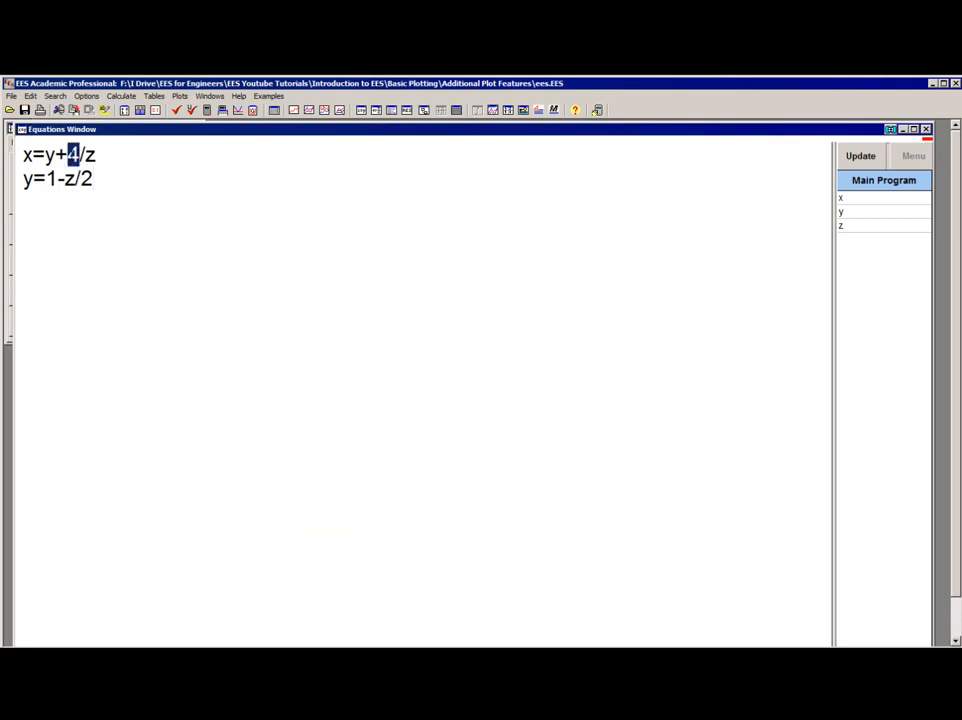
pyautogui.write('2')
pyautogui.press('F3')
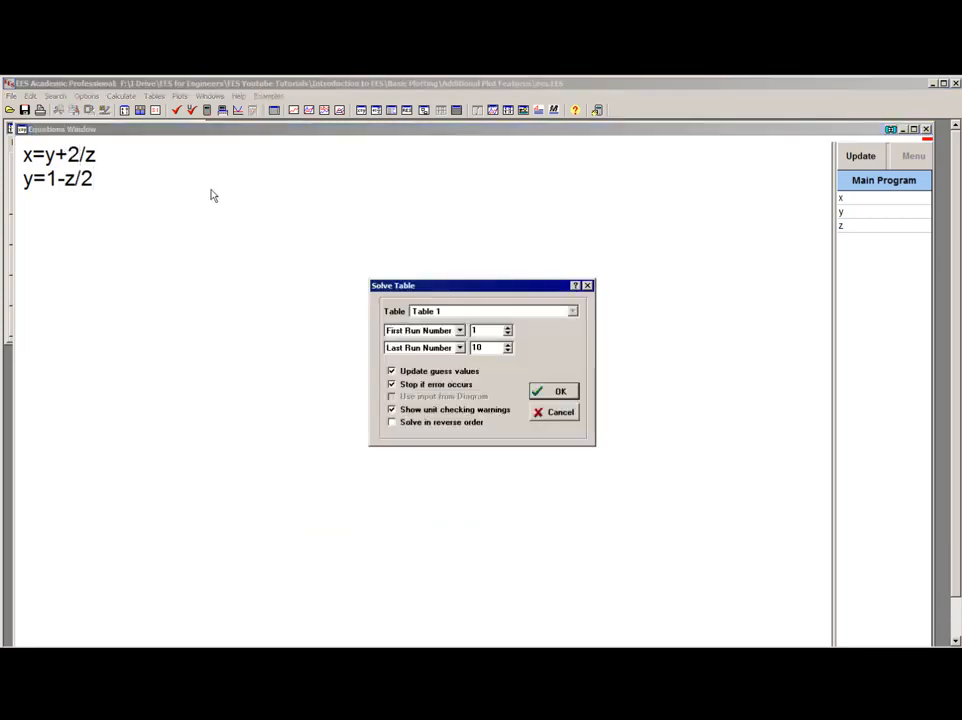
pyautogui.press('Return')
pyautogui.click(492, 109)
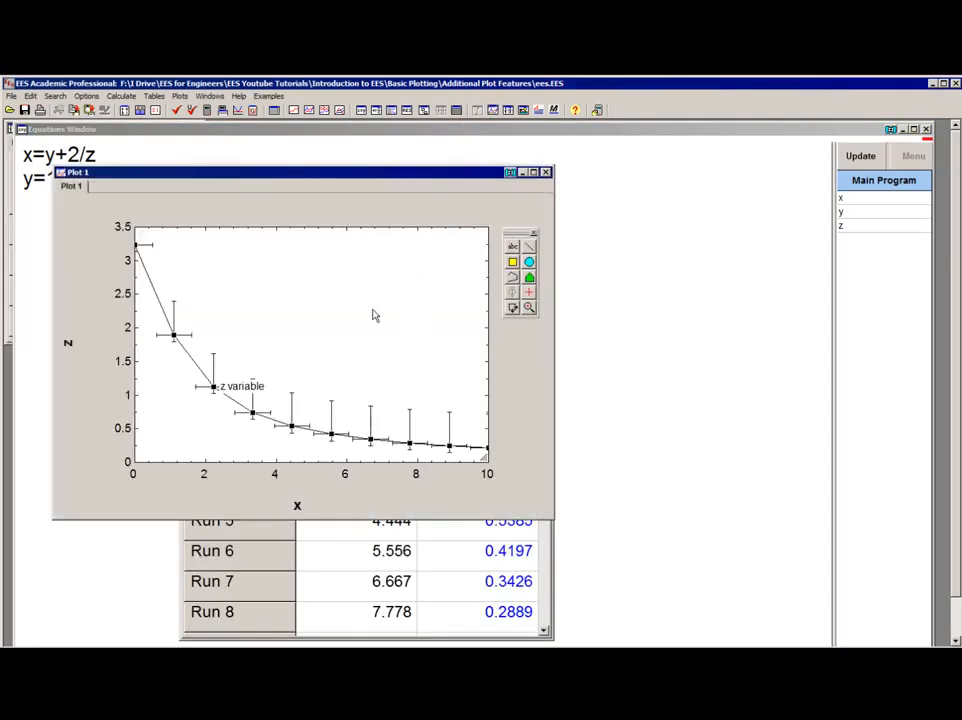
# - Add a new text item to Plot 1, keeping the default text "New Text"
pyautogui.click(513, 248)
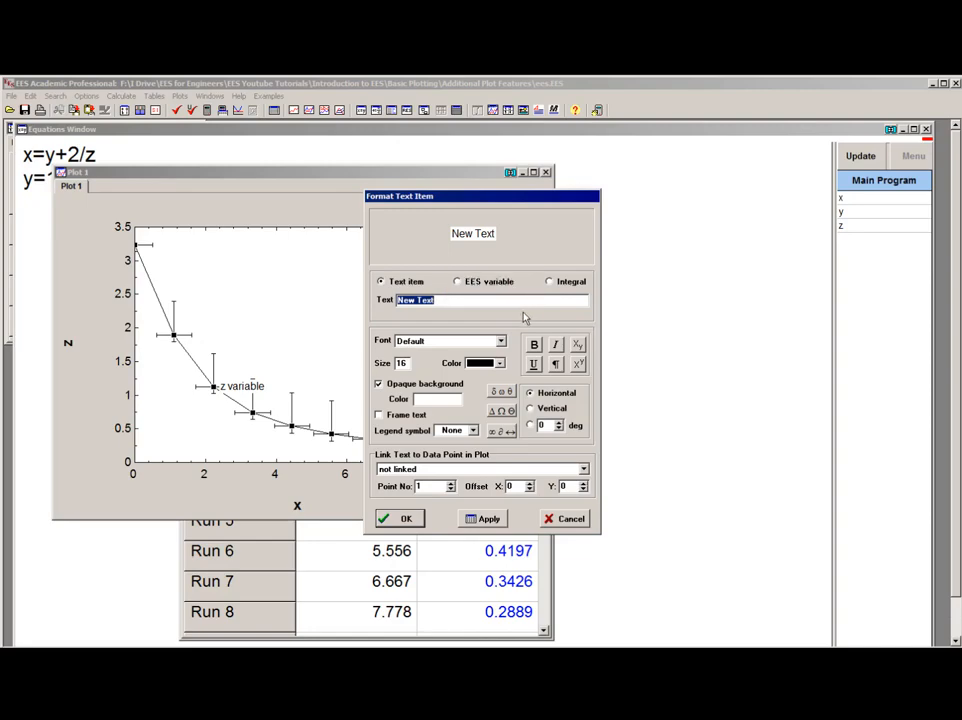
pyautogui.click(408, 520)
# - Replace the constant in the x equation with C and define C=2 on a new line above it
pyautogui.click(625, 440)
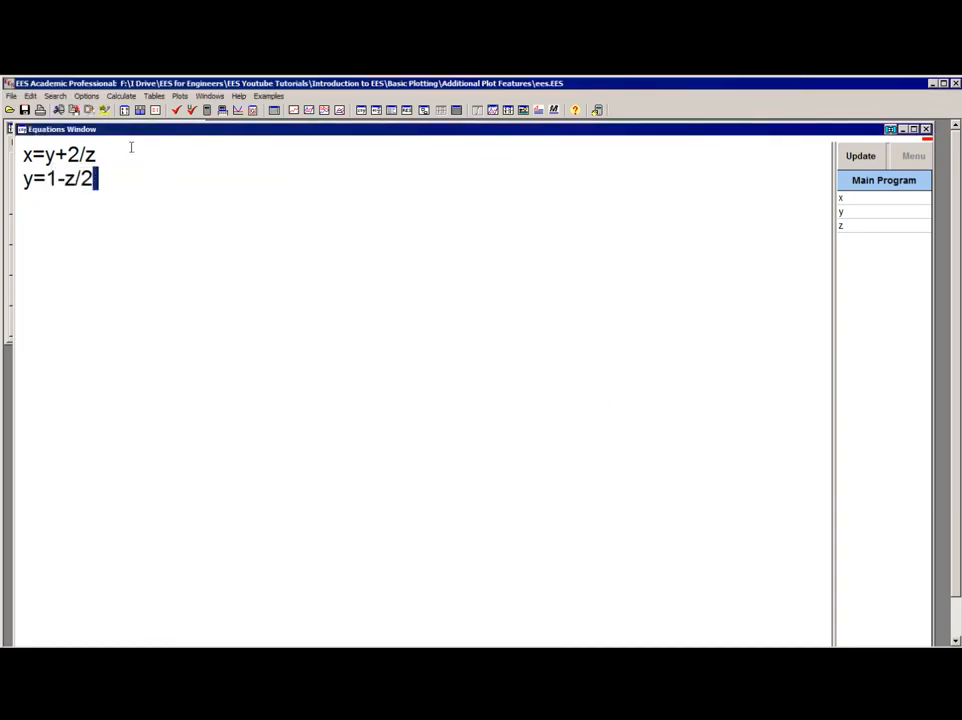
pyautogui.doubleClick(73, 154)
pyautogui.write('C')
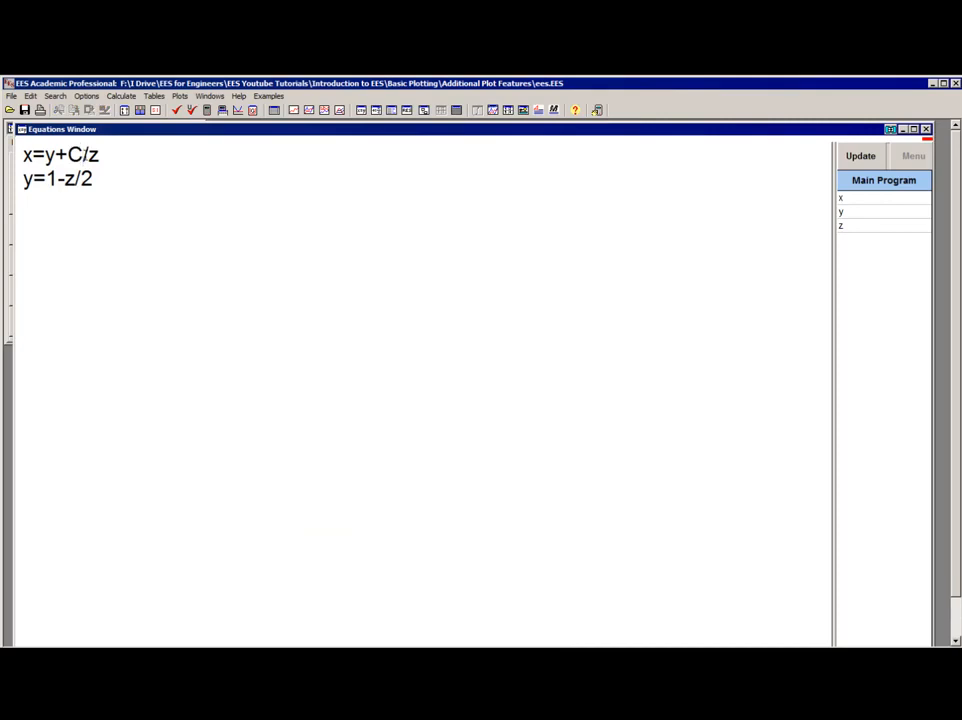
pyautogui.press('Return')
pyautogui.click(85, 154)
pyautogui.write('C')
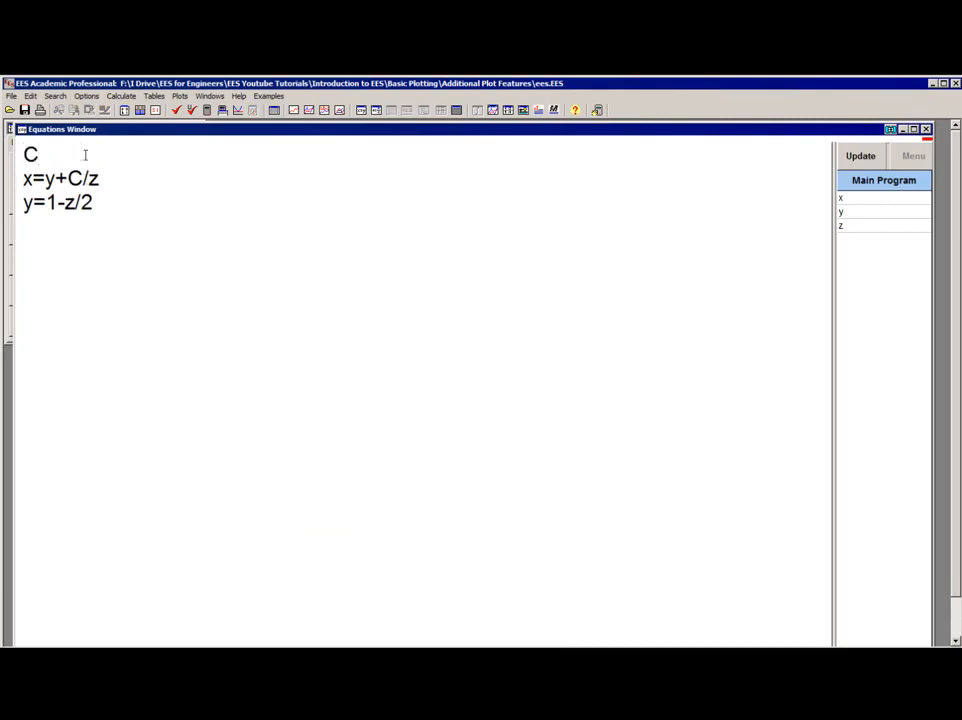
pyautogui.write('=2')
# - Solve Table 1 for runs 1 to 10 with the new variable C and bring up Plot 1
pyautogui.press('F3')
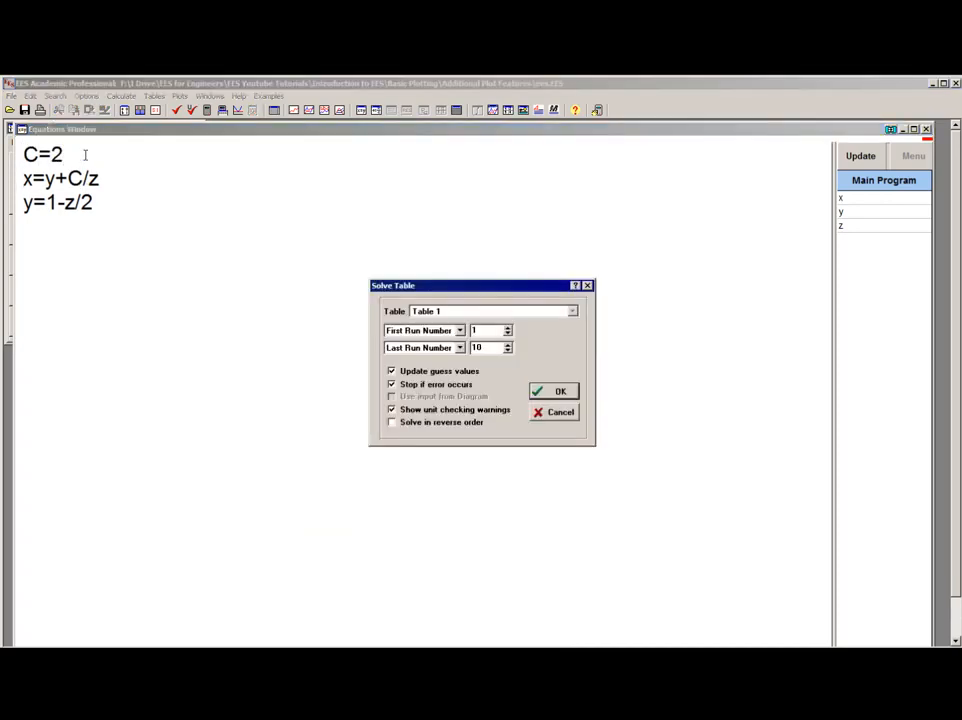
pyautogui.press('Return')
pyautogui.click(490, 113)
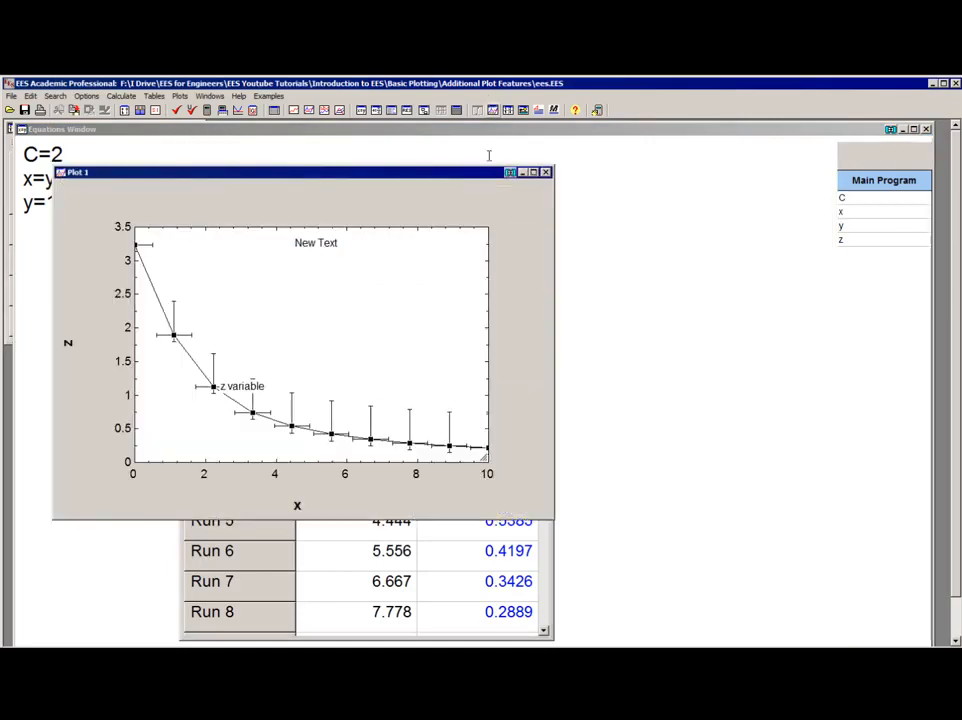
# - Change the "New Text" item to display the EES variable C with its name but without units
pyautogui.click(314, 246)
pyautogui.doubleClick(316, 245)
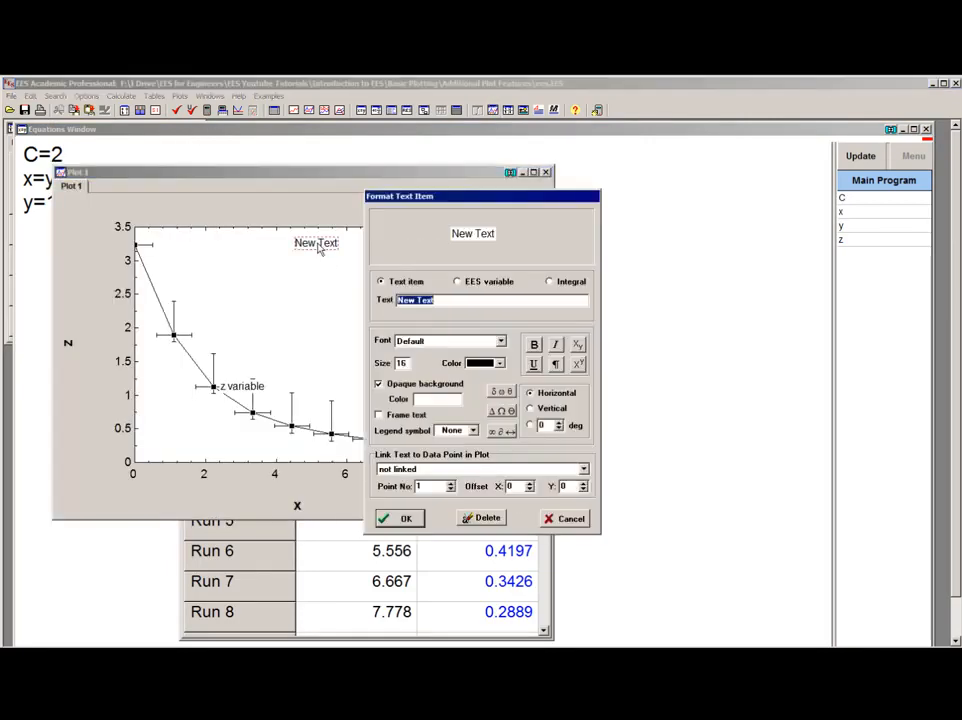
pyautogui.click(457, 281)
pyautogui.click(468, 312)
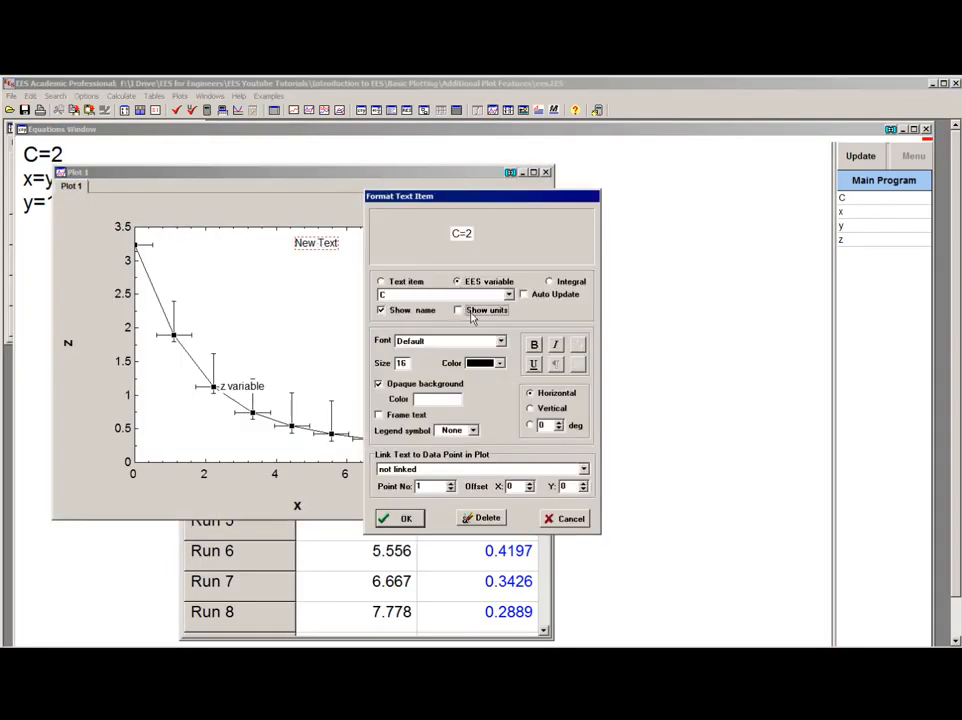
pyautogui.click(403, 517)
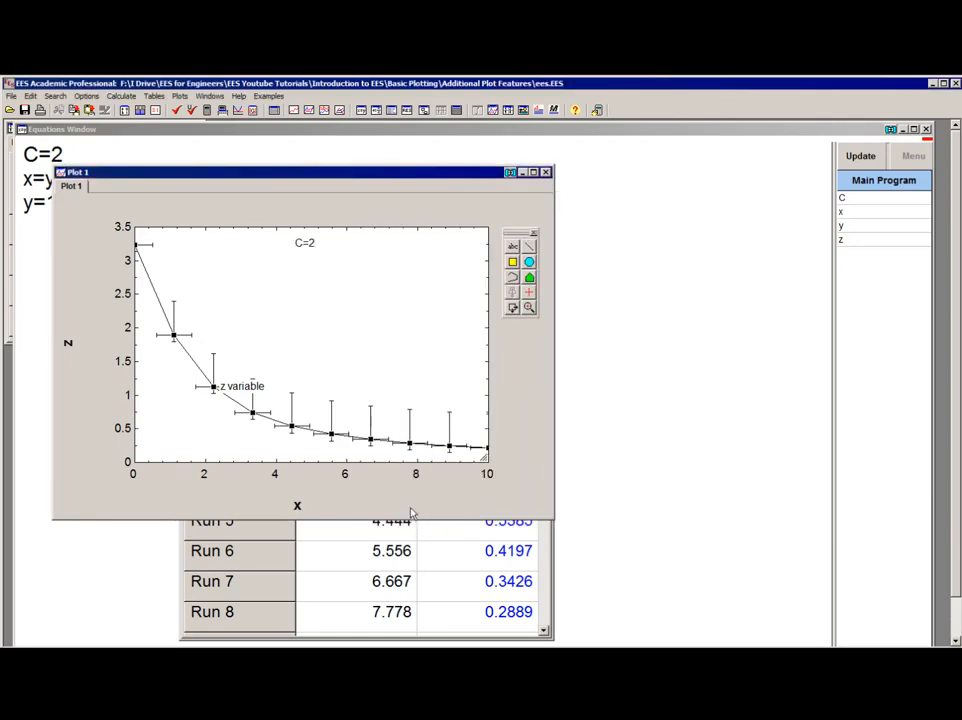
# - Enable Auto Update for the text item that shows the variable C
pyautogui.click(305, 246)
pyautogui.doubleClick(305, 245)
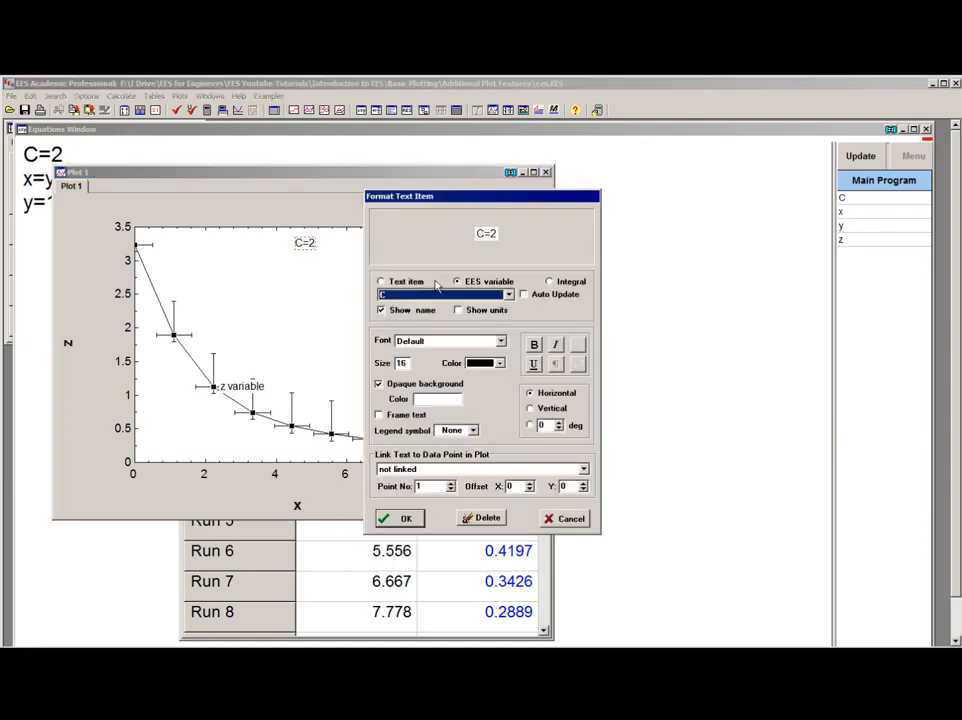
pyautogui.click(524, 296)
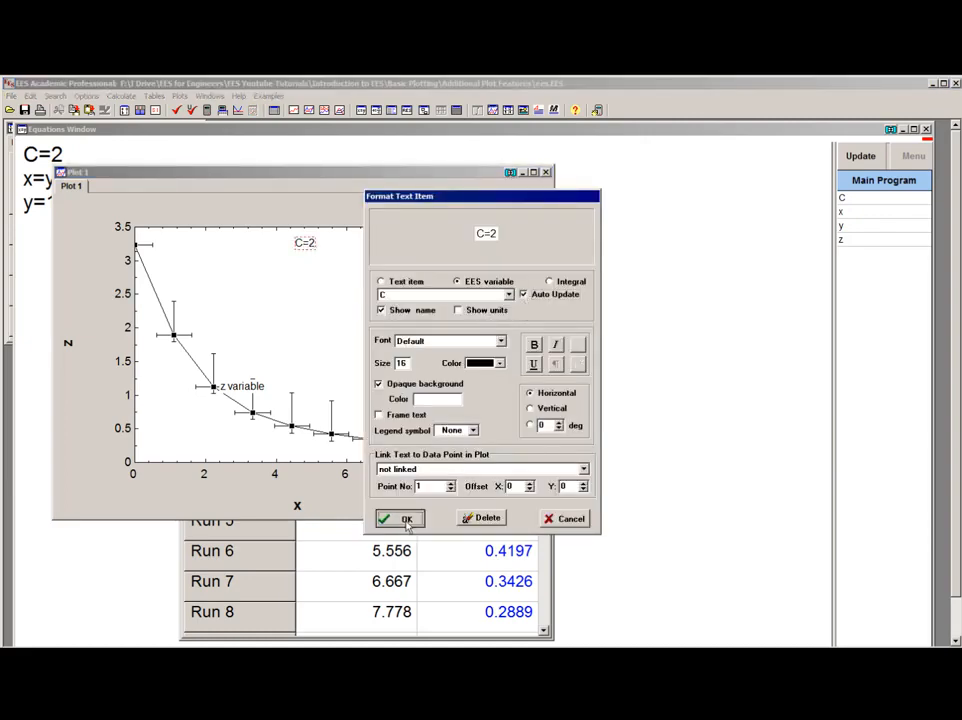
pyautogui.click(397, 518)
# - Set C to 4 in the equations, re-solve Table 1 and display Plot 1
pyautogui.click(556, 322)
pyautogui.doubleClick(70, 153)
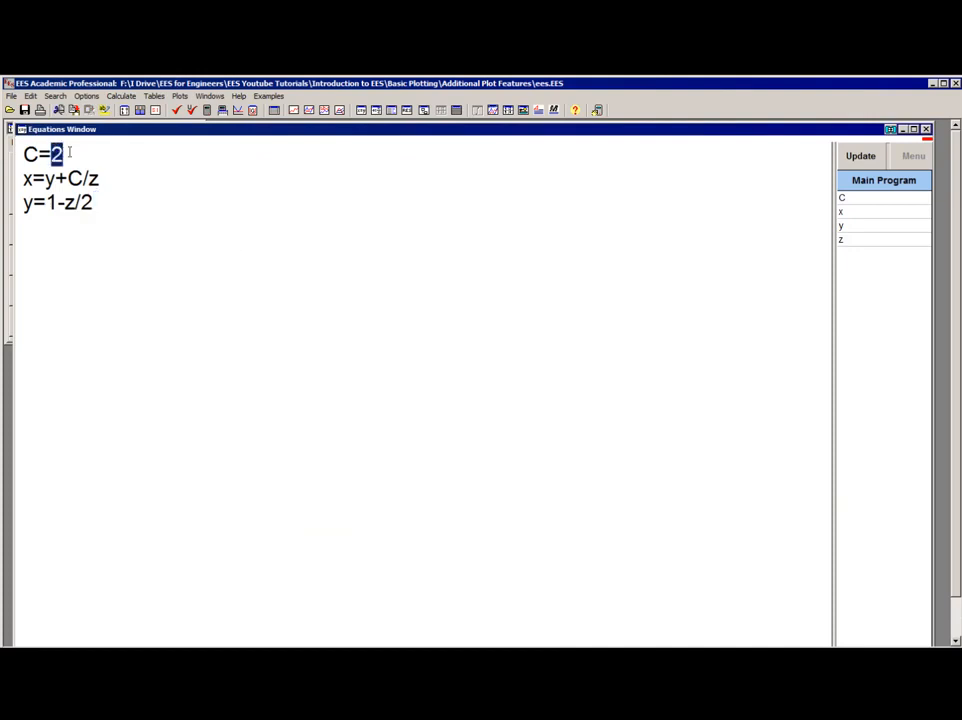
pyautogui.write('4')
pyautogui.press('F3')
pyautogui.press('Return')
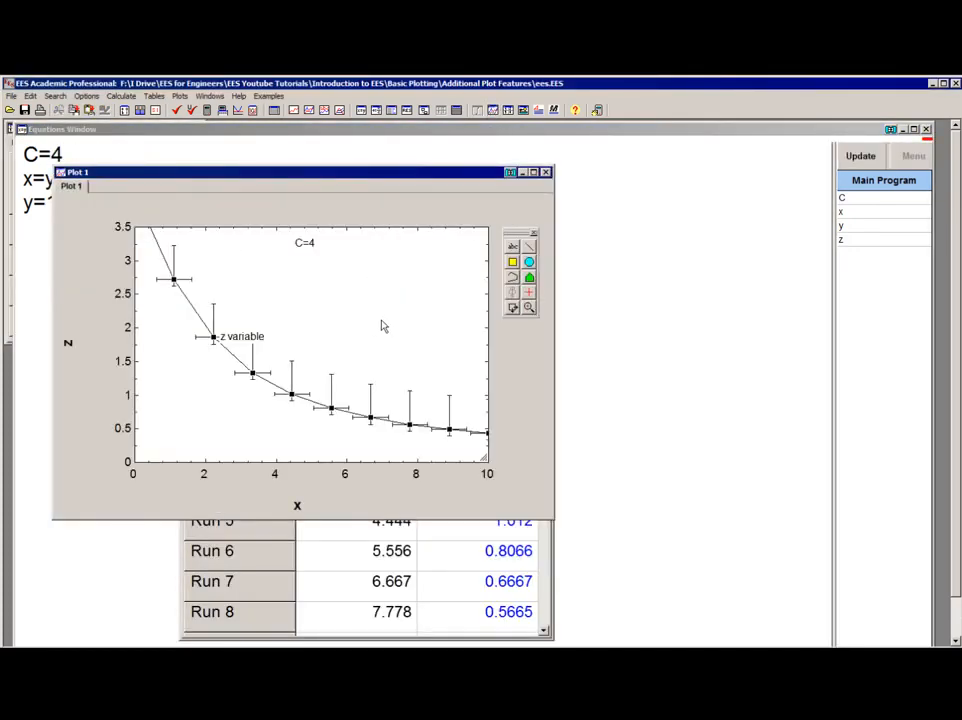
# - Add a text item showing the integral of the z vs x curve, including its name, to the plot
pyautogui.click(512, 246)
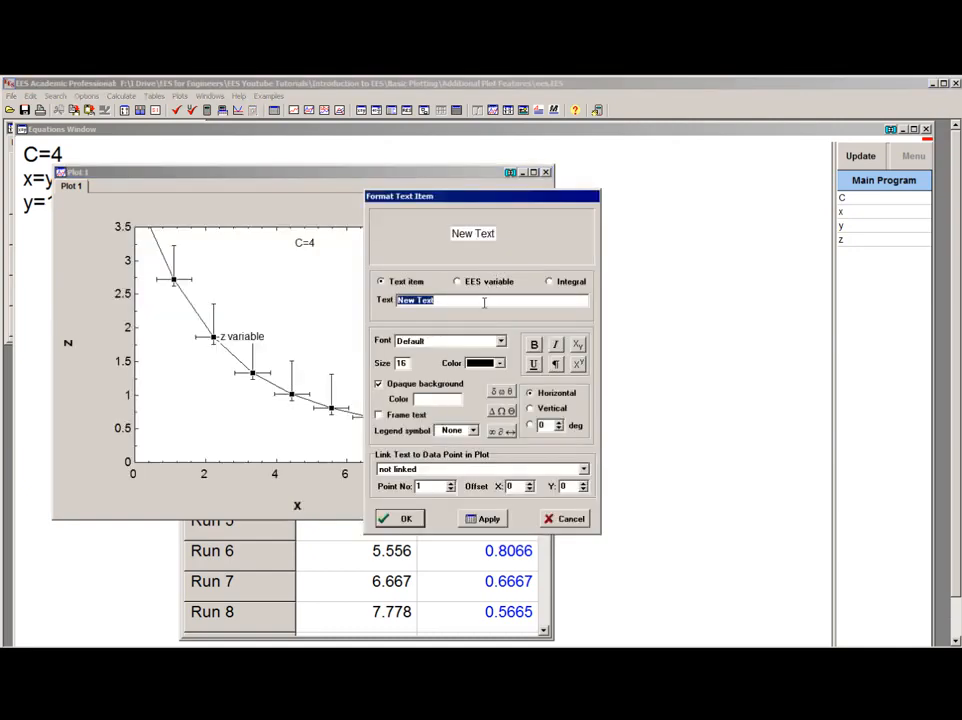
pyautogui.click(550, 282)
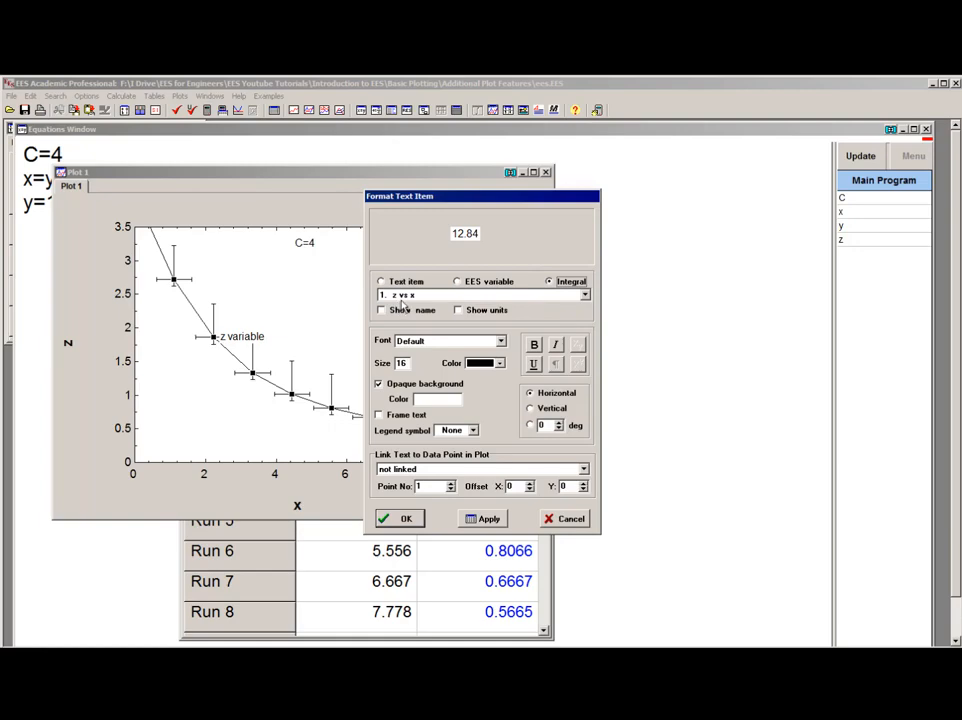
pyautogui.click(400, 310)
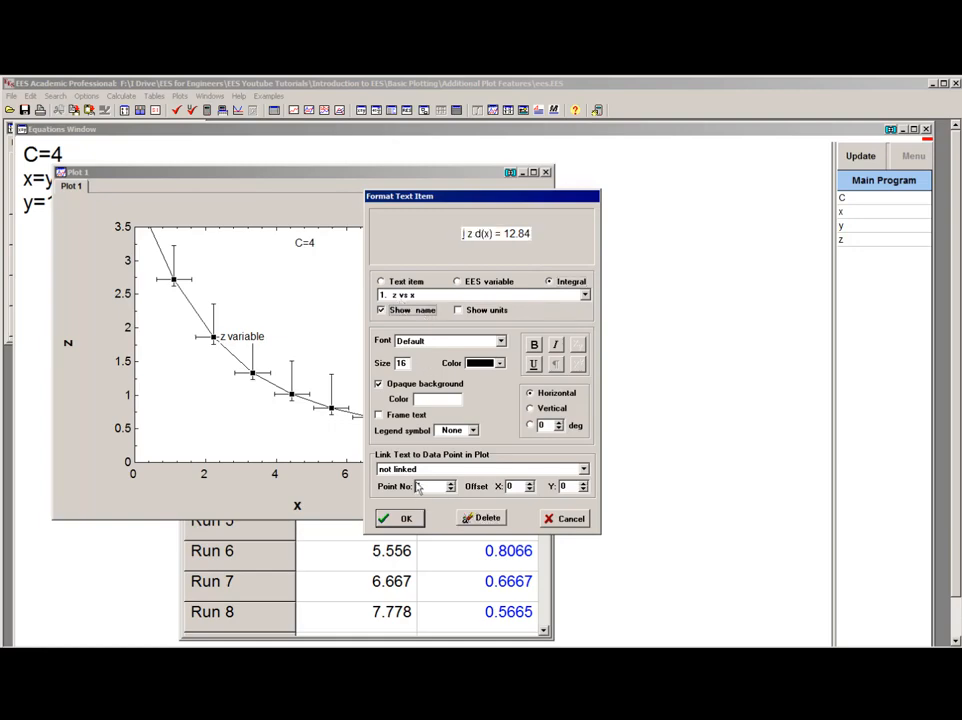
pyautogui.click(396, 518)
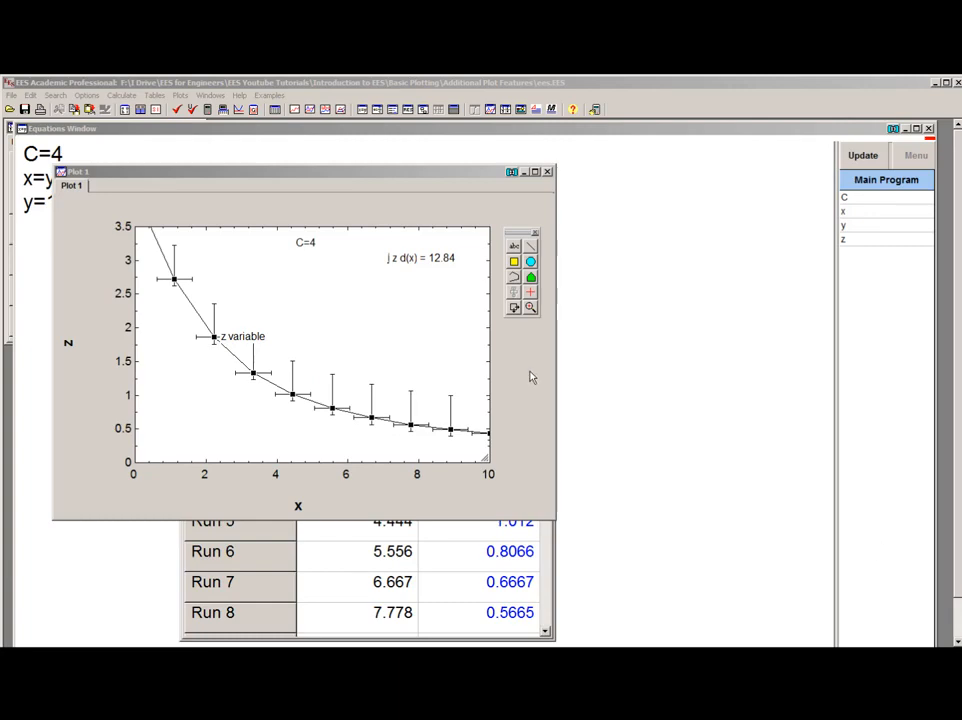
# - Switch to PowerPoint, select the F-Chart Software logo on the Additional Plot Features slide, and return to EES
pyautogui.hotkey('alt', 'Tab')
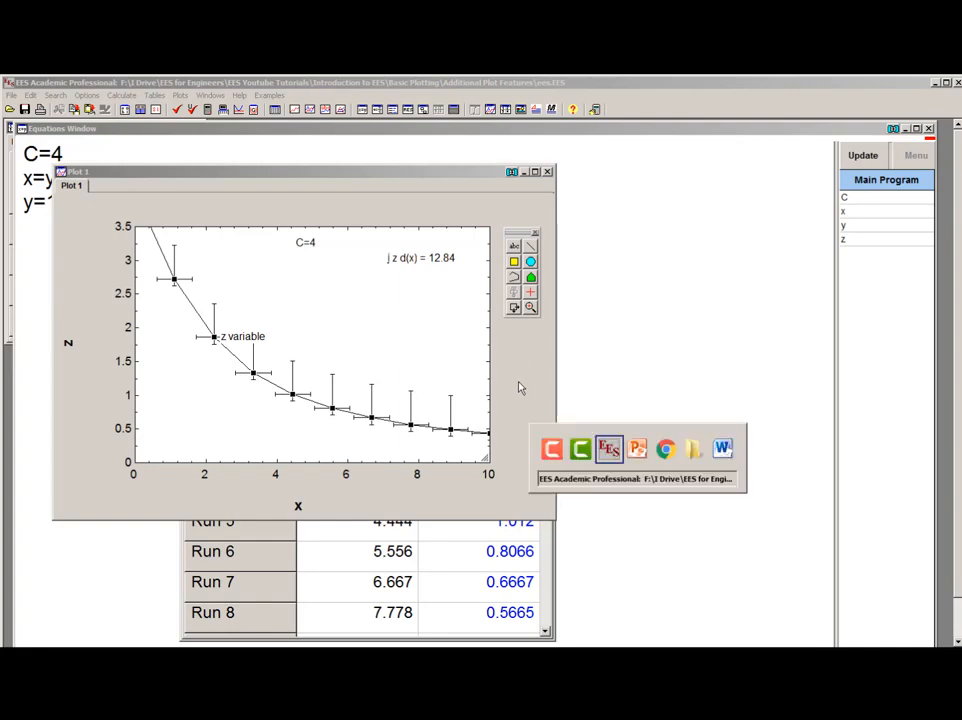
pyautogui.hotkey('alt', 'Tab')
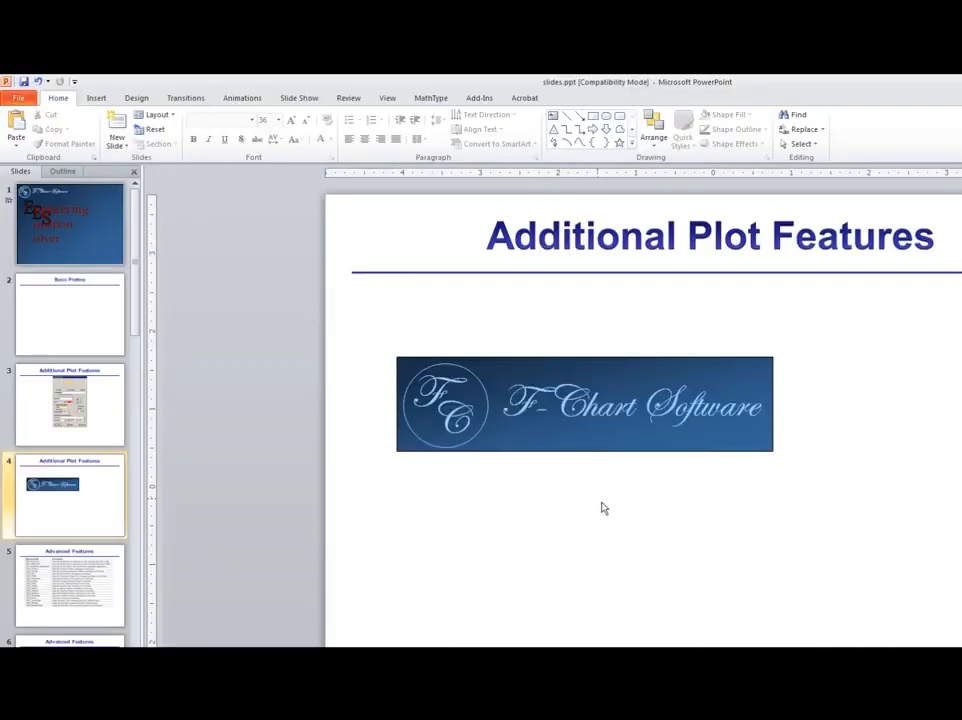
pyautogui.click(593, 440)
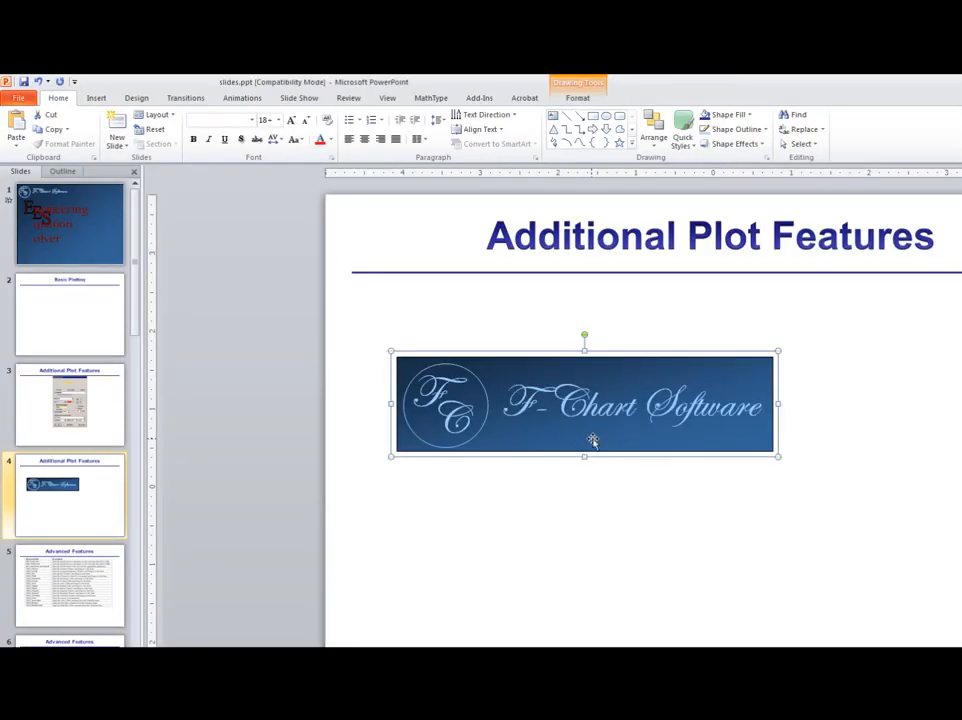
pyautogui.hotkey('alt', 'Tab')
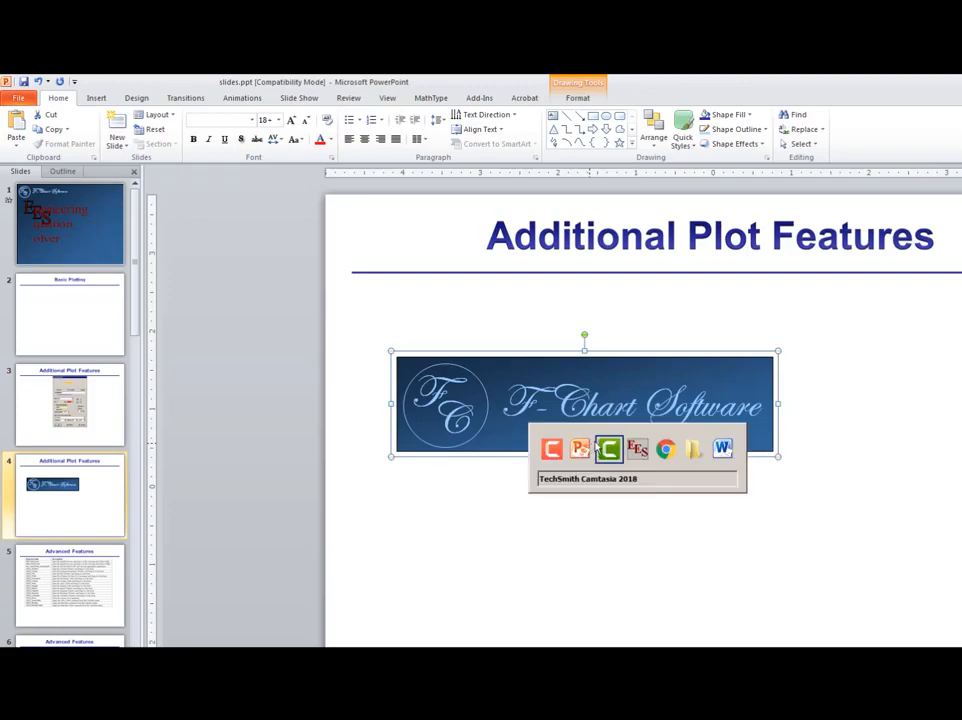
pyautogui.hotkey('alt', 'Tab')
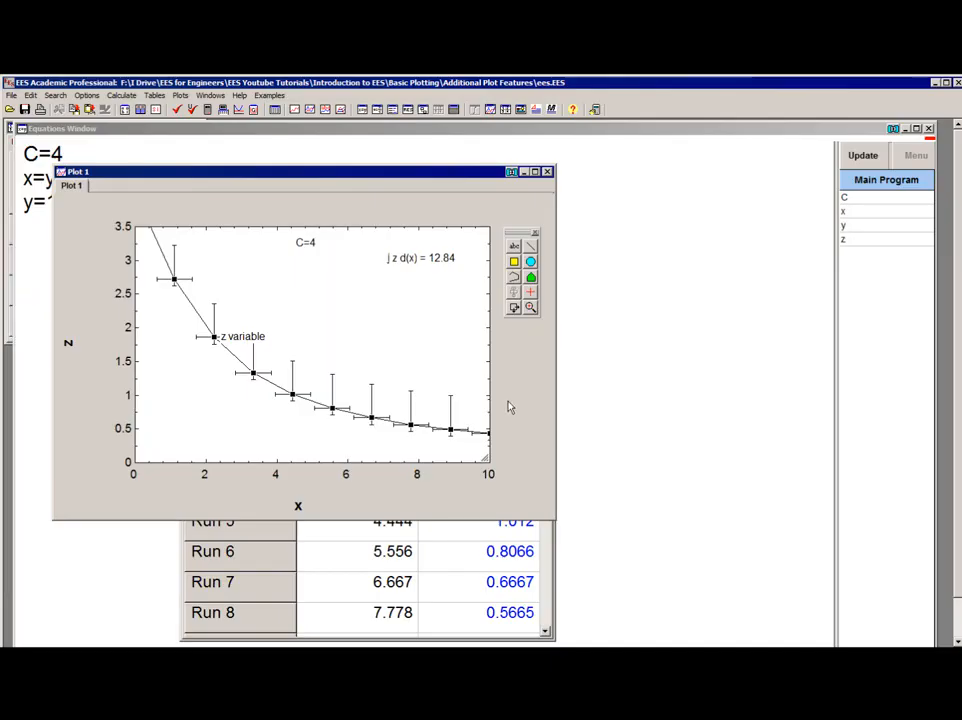
# - Paste the copied F-Chart Software logo into Plot 1 and set its width to 125 pixels with the aspect ratio fixed
pyautogui.hotkey('ctrl', 'v')
pyautogui.rightClick(430, 372)
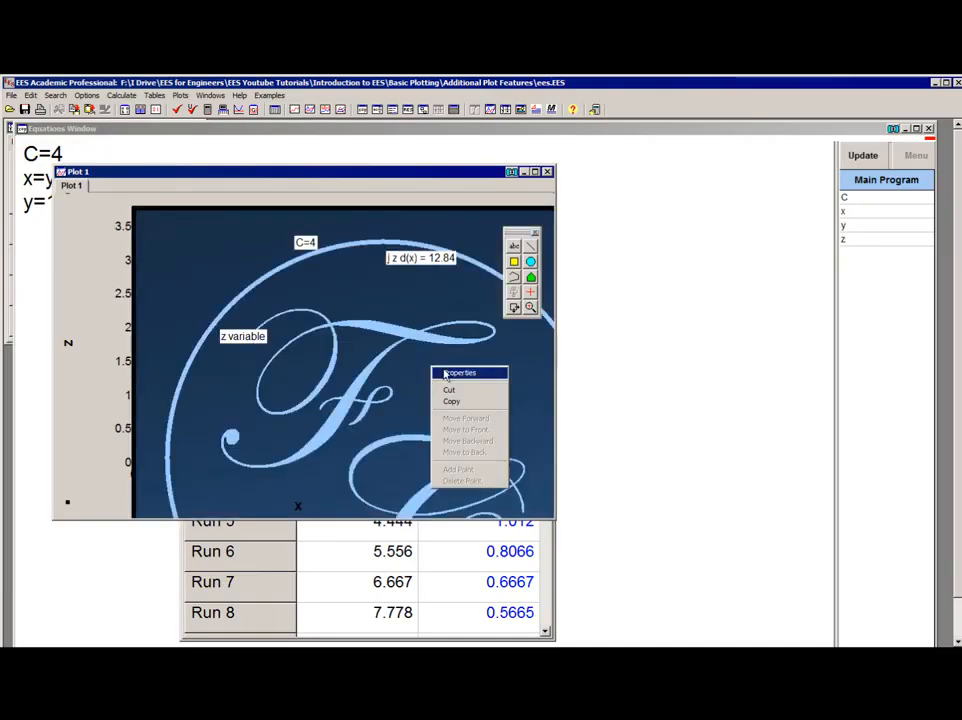
pyautogui.click(460, 371)
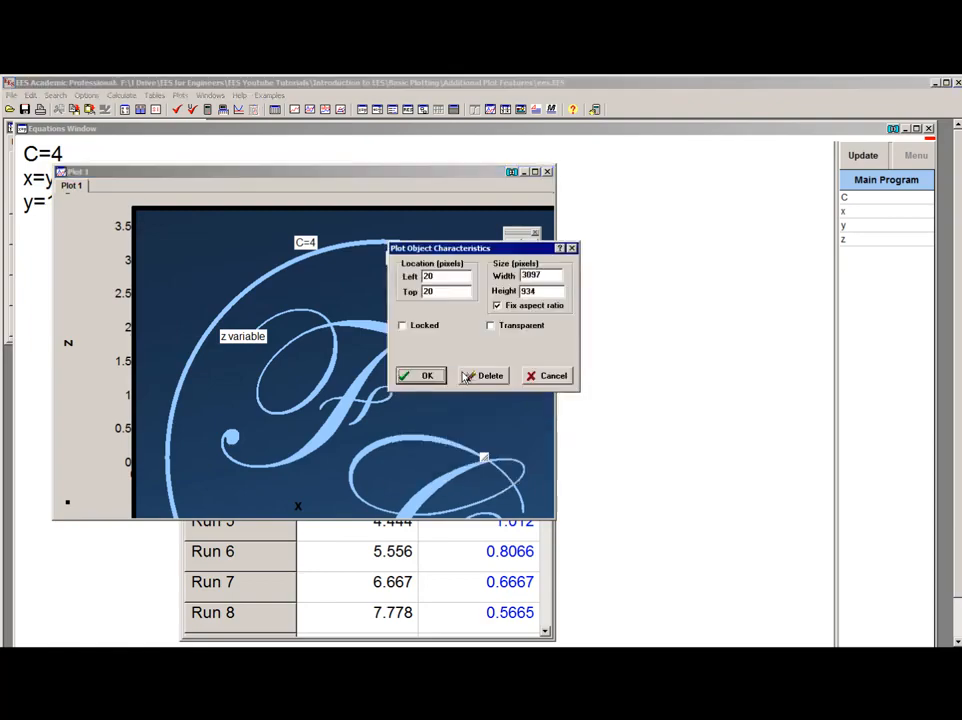
pyautogui.doubleClick(530, 275)
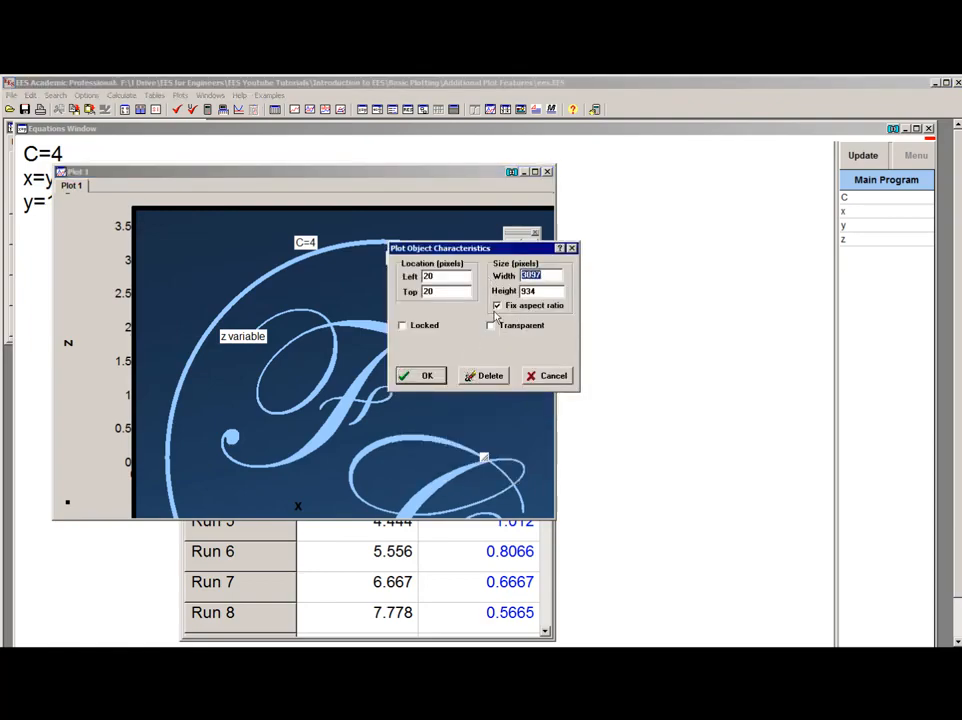
pyautogui.write('125')
pyautogui.click(427, 376)
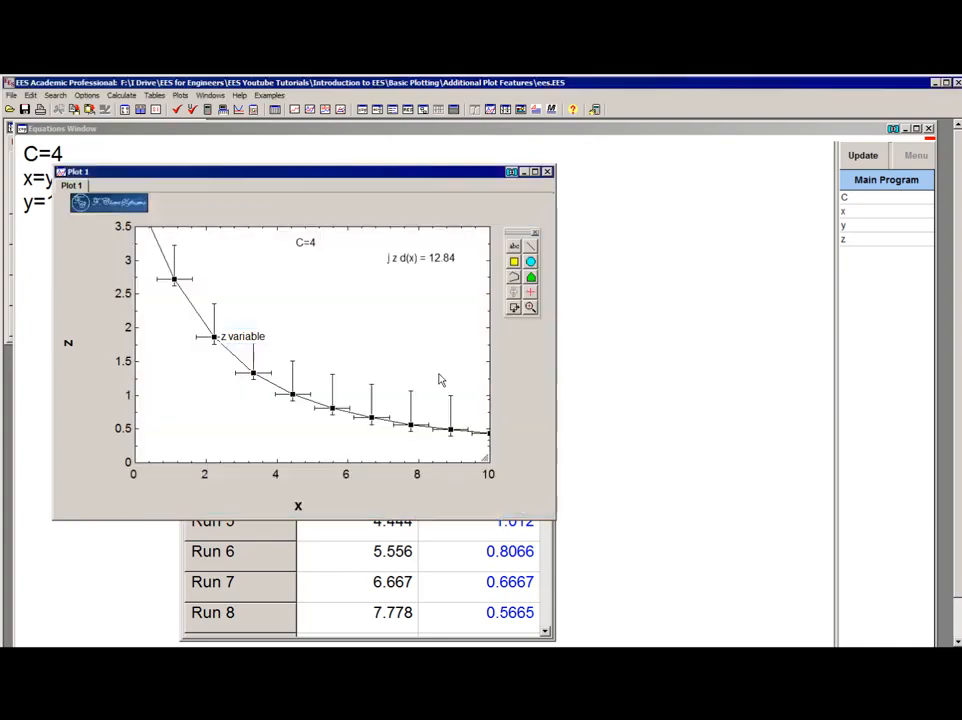
# - Move the logo inside the plot's upper-right corner and delete the integral text item
pyautogui.moveTo(115, 208); pyautogui.dragTo(452, 252)
pyautogui.click(432, 268)
pyautogui.press('Delete')
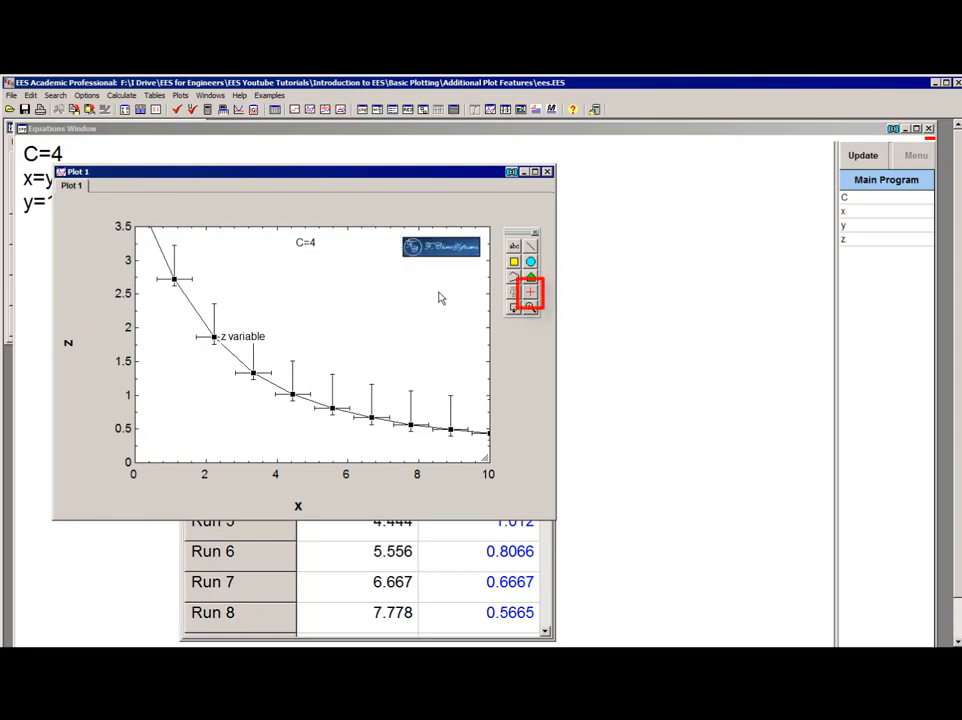
# - Use the crosshairs to read the coordinates of points along the z vs x curve
pyautogui.click(530, 292)
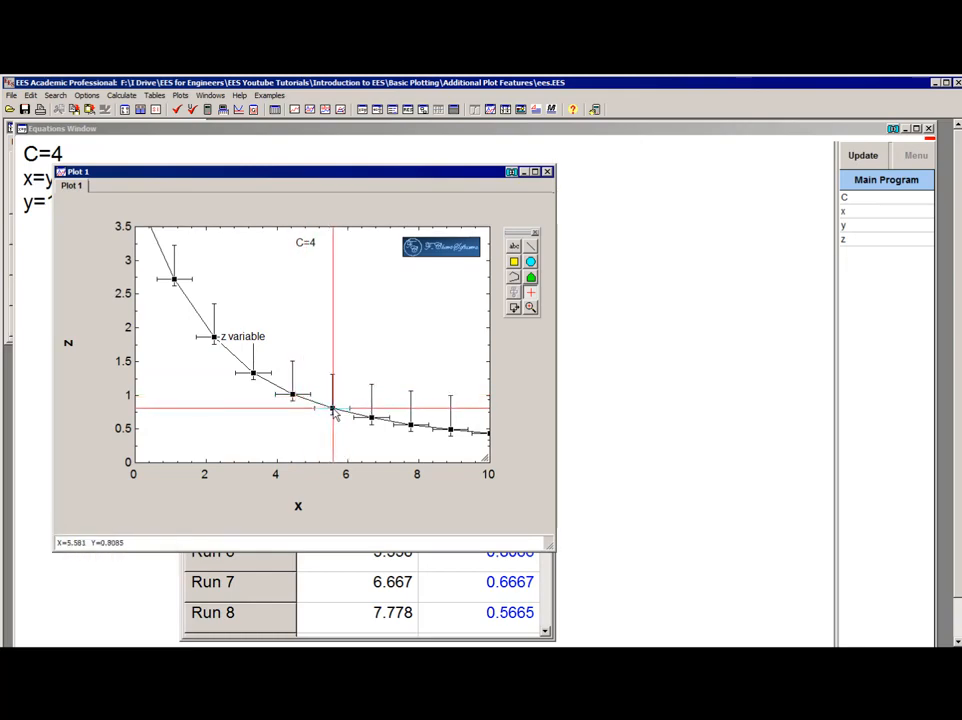
pyautogui.click(514, 309)
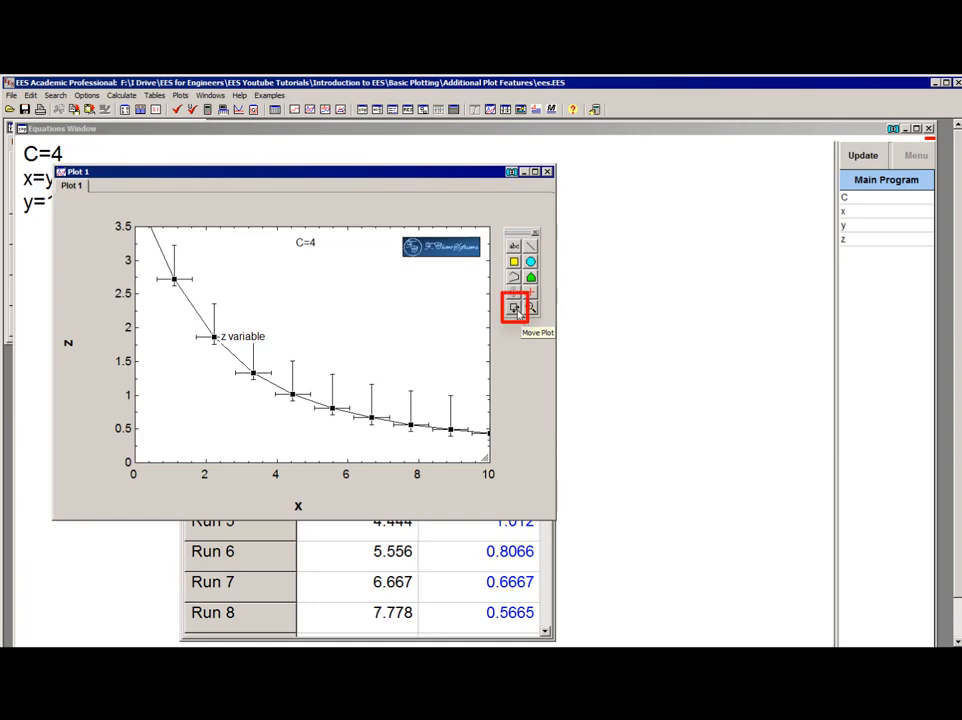
# - Shift the entire plot slightly up and to the left within its window using the Move Plot tool
pyautogui.click(515, 309)
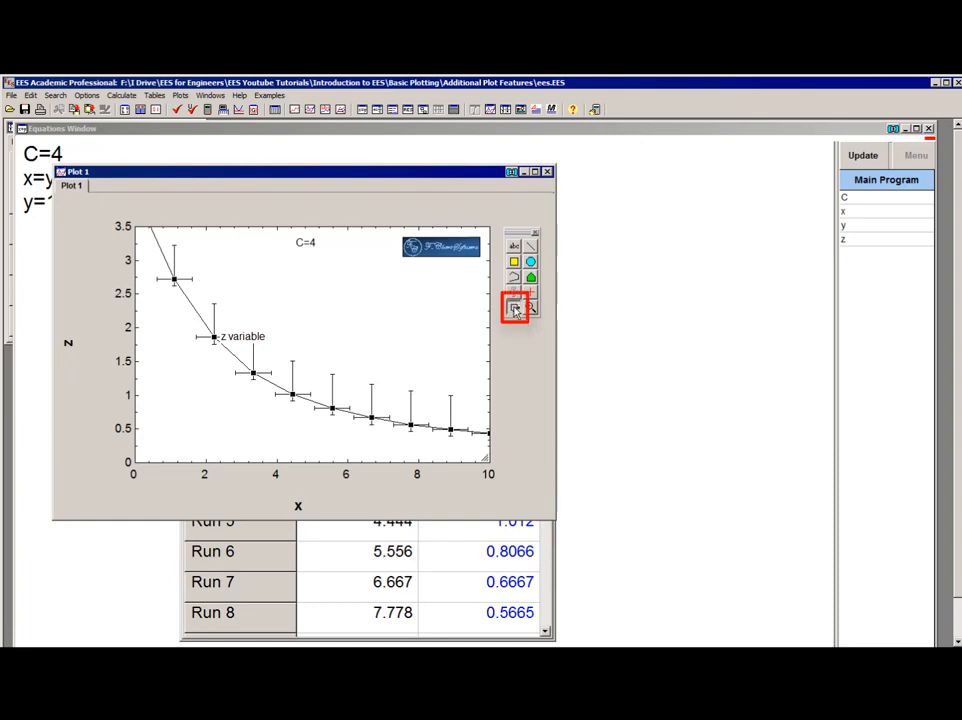
pyautogui.moveTo(343, 320)
pyautogui.mouseDown()
pyautogui.moveTo(328, 322)
pyautogui.moveTo(339, 324)
pyautogui.moveTo(339, 314)
pyautogui.moveTo(360, 328)
pyautogui.mouseUp()
pyautogui.press('ctrl')
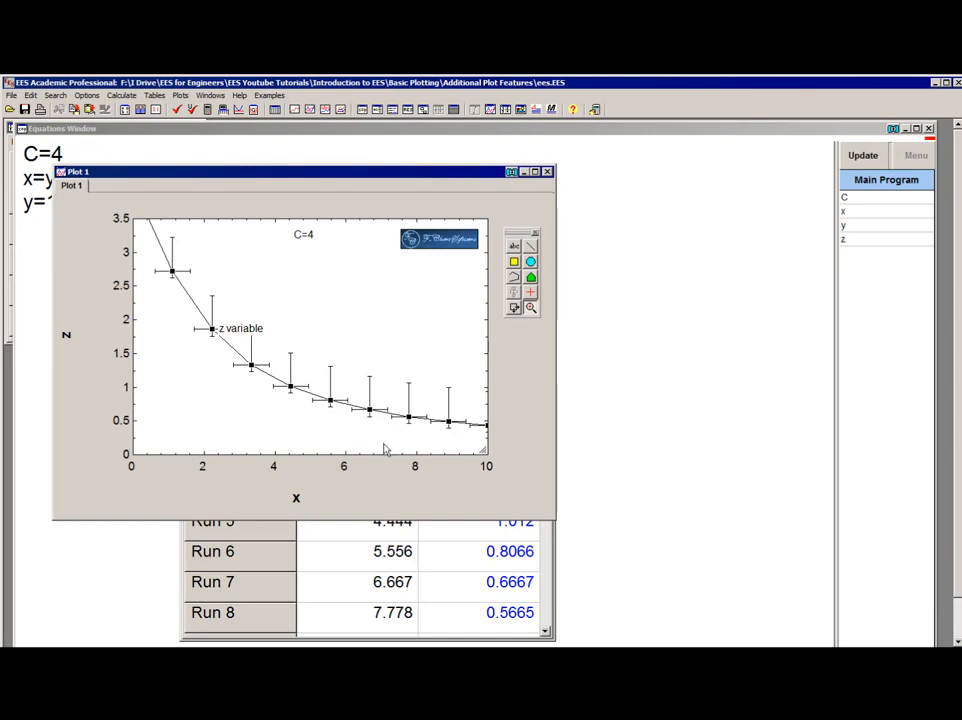
# - Zoom in on the tail of the curve, from x of about 7 to 10
pyautogui.moveTo(383, 442); pyautogui.dragTo(484, 379)
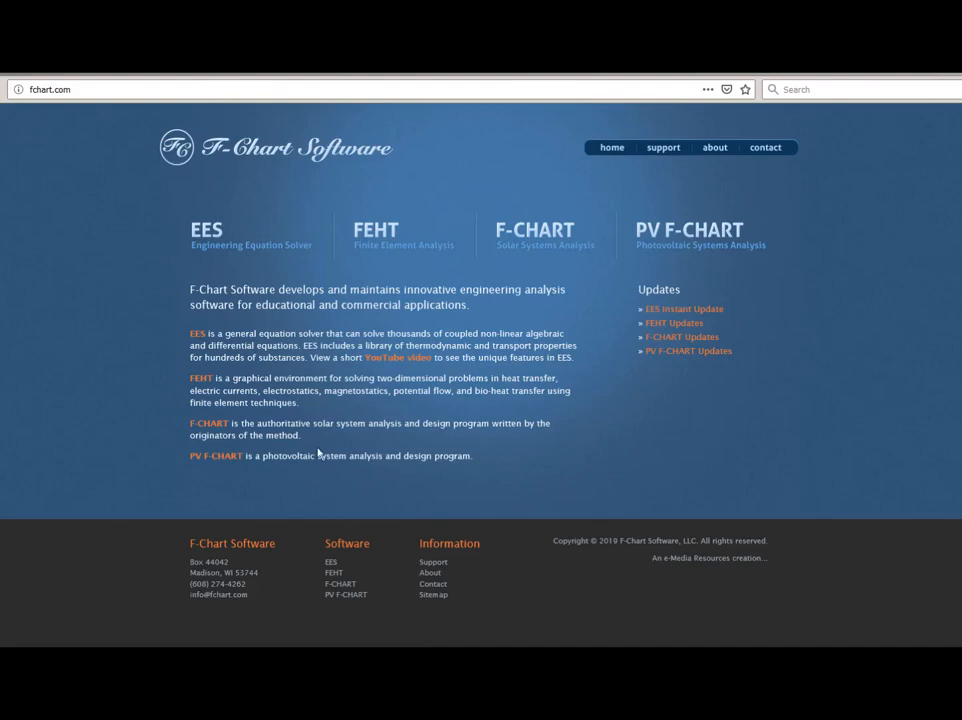
# - Switch to the fchart.com website in the browser and view the EES overview and the Mastering EES eBook page
pyautogui.click(204, 230)
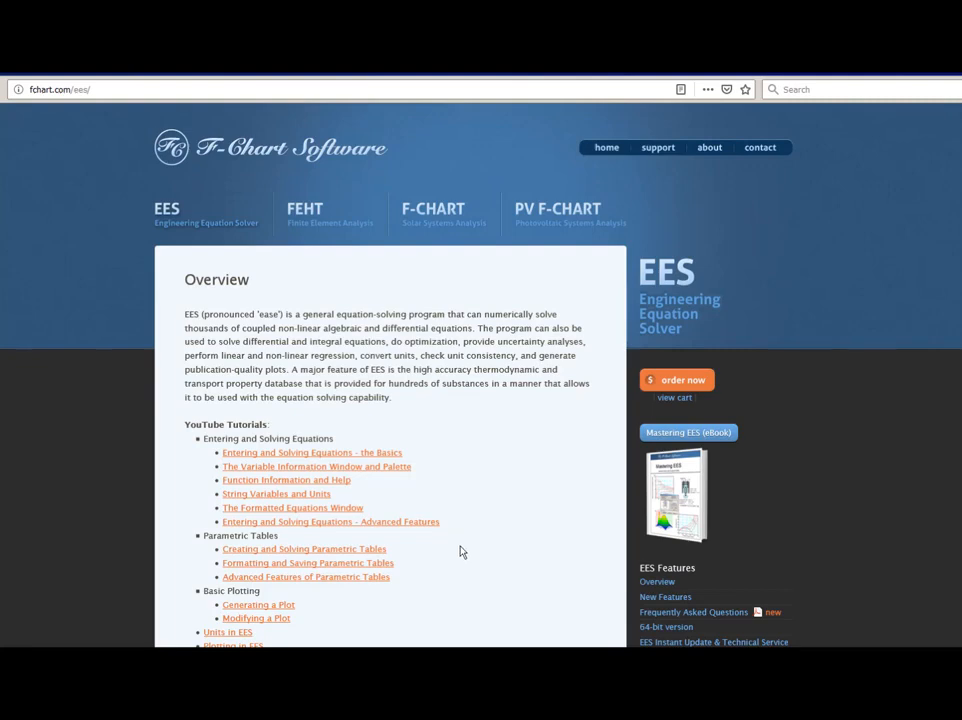
pyautogui.click(689, 433)
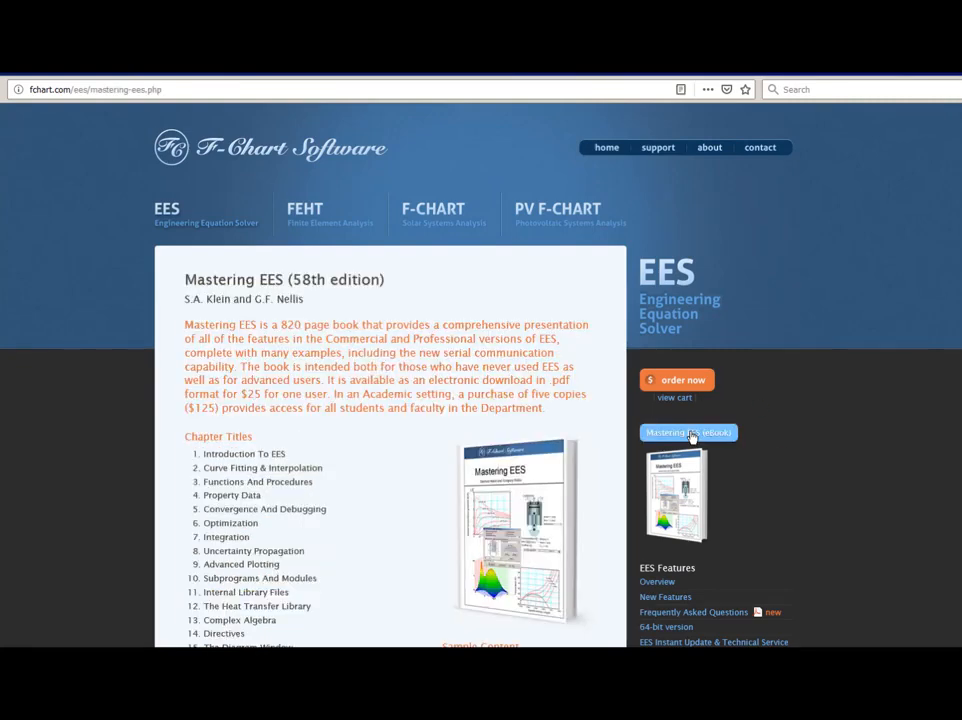